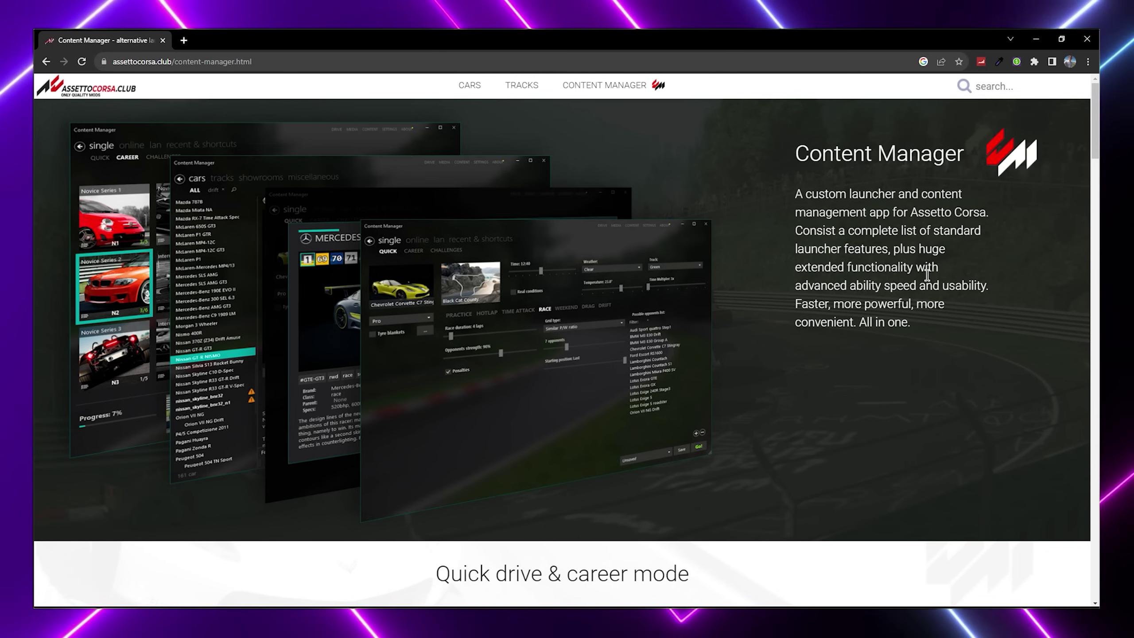
Step: Download the Lite version of Content Manager from its Backblaze B2 link
scroll(800, 258, "down", 20)
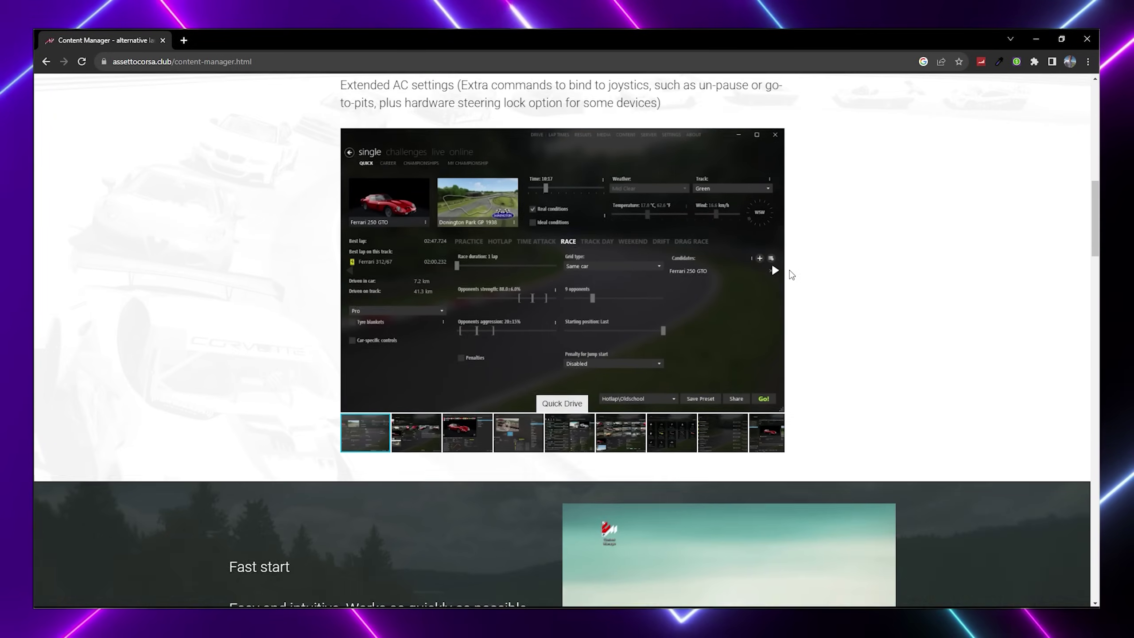
scroll(791, 279, "down", 20)
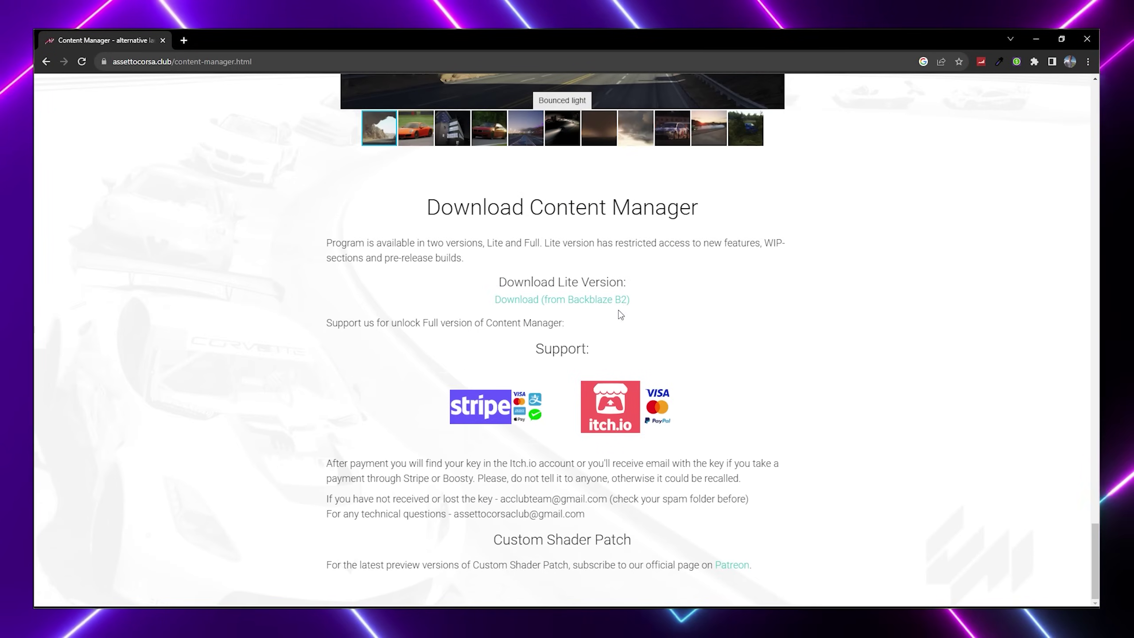
left_click(562, 299)
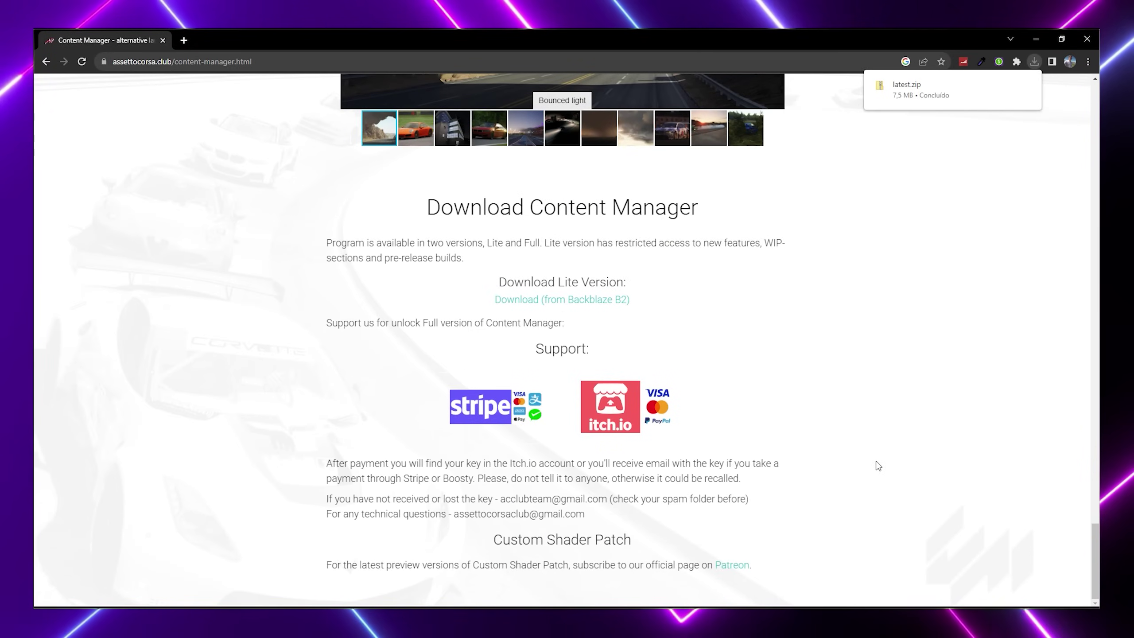
triple_click(325, 323)
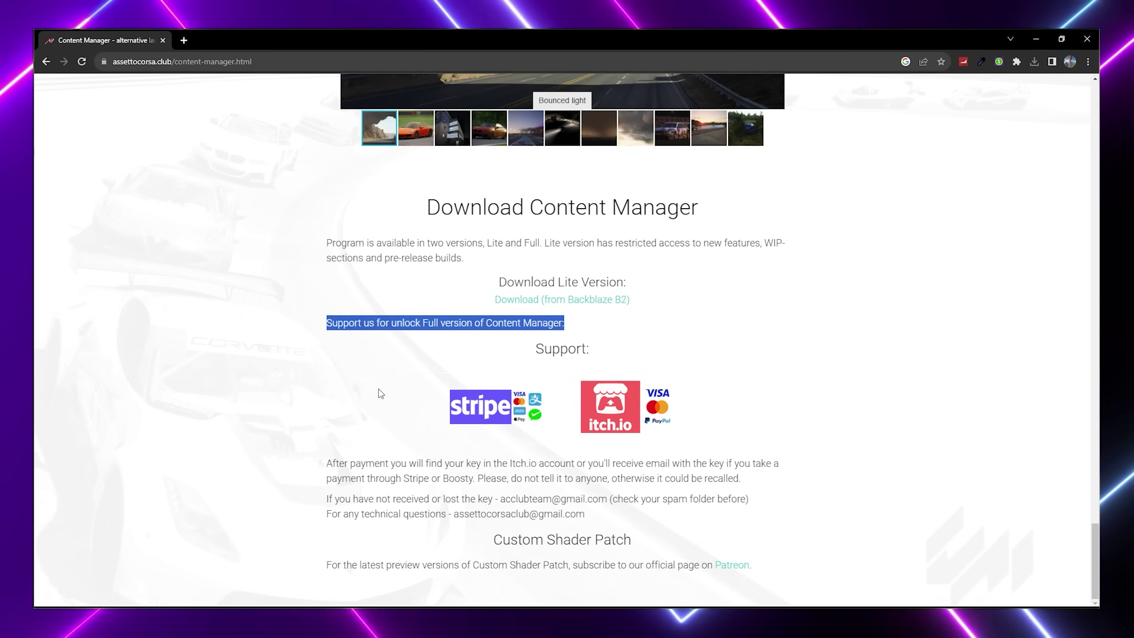
left_click(280, 503)
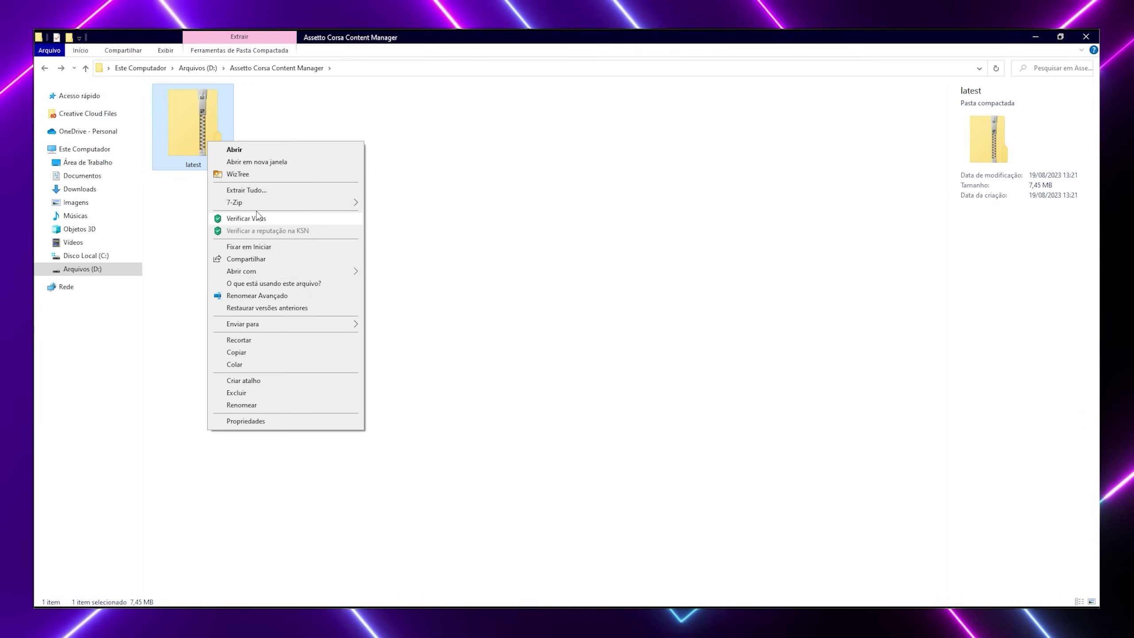
Step: In File Explorer, extract the "latest" archive into its own folder and launch Content Manager from it
mouse_move(313, 203)
left_click(443, 253)
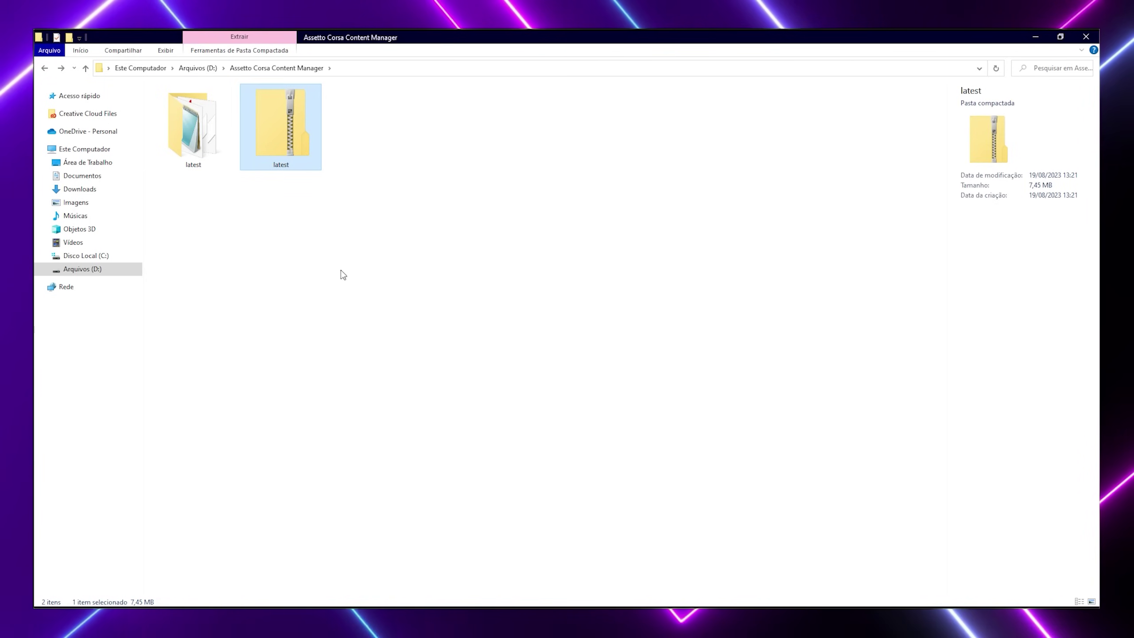
double_click(196, 129)
double_click(223, 111)
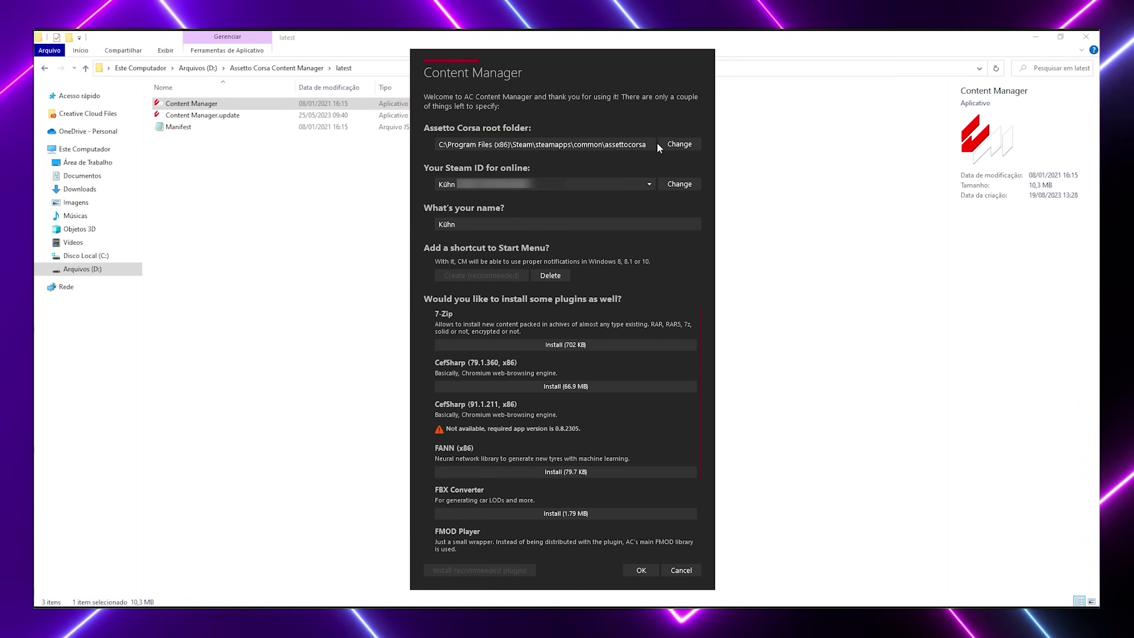
Step: Install CefSharp (79.1.360, x86), FANN, FBX Converter, FMOD Player and further listed plugins, and accept the initial setup
left_click(528, 387)
left_click(568, 473)
left_click(576, 501)
left_click(582, 539)
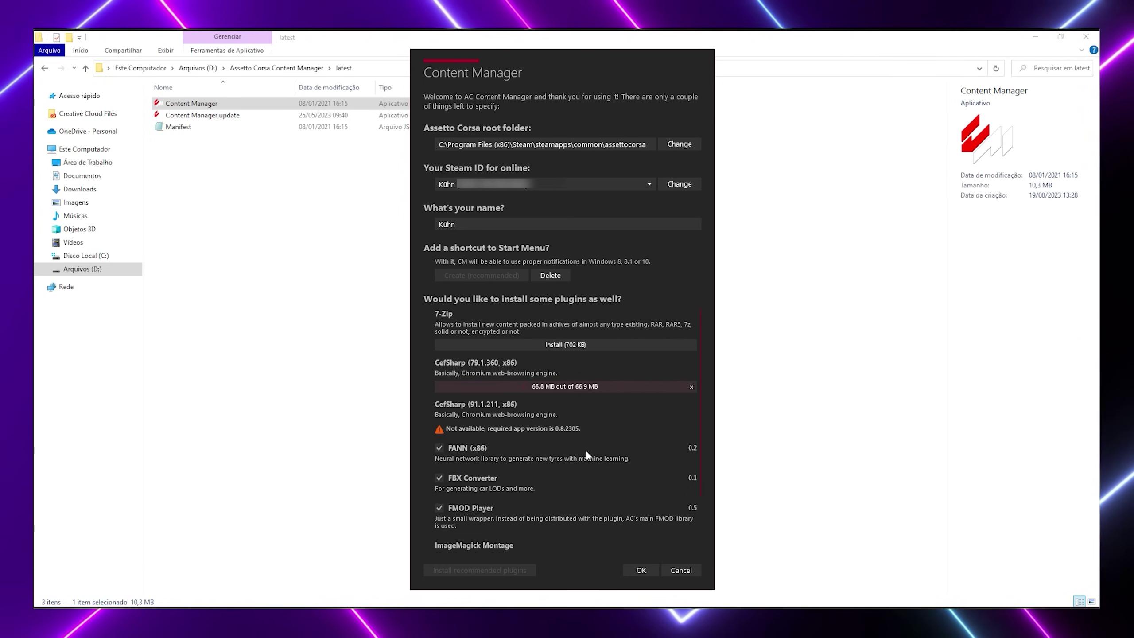
scroll(585, 450, "down", 3)
left_click(586, 455)
left_click(598, 536)
left_click(639, 570)
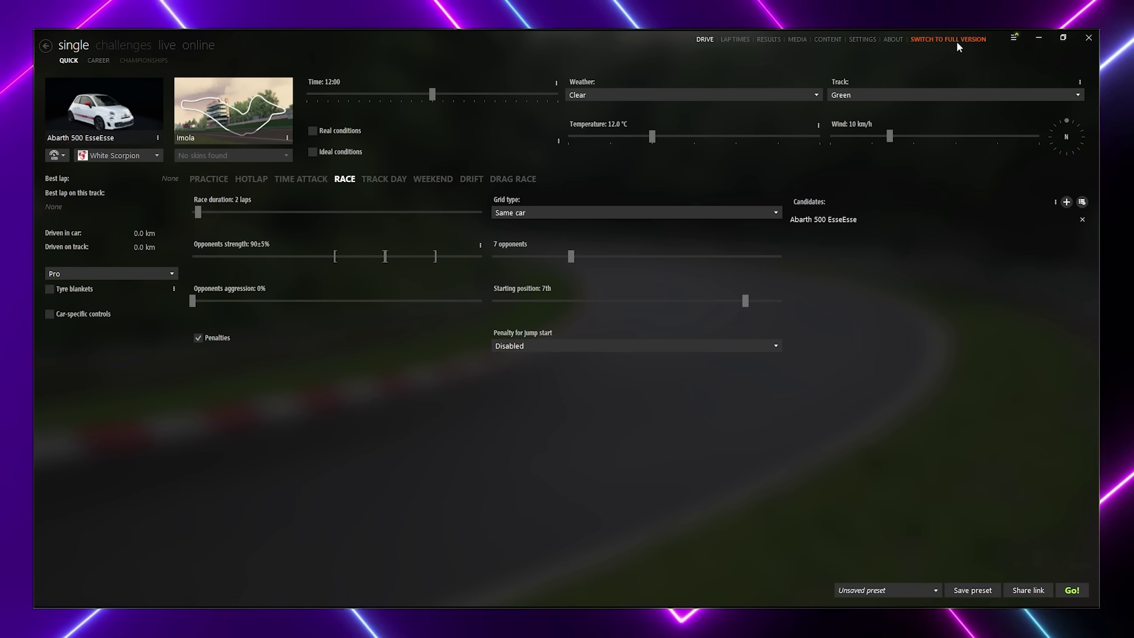
Step: Switch Content Manager to the full version by pasting the app key and confirming it
left_click(956, 41)
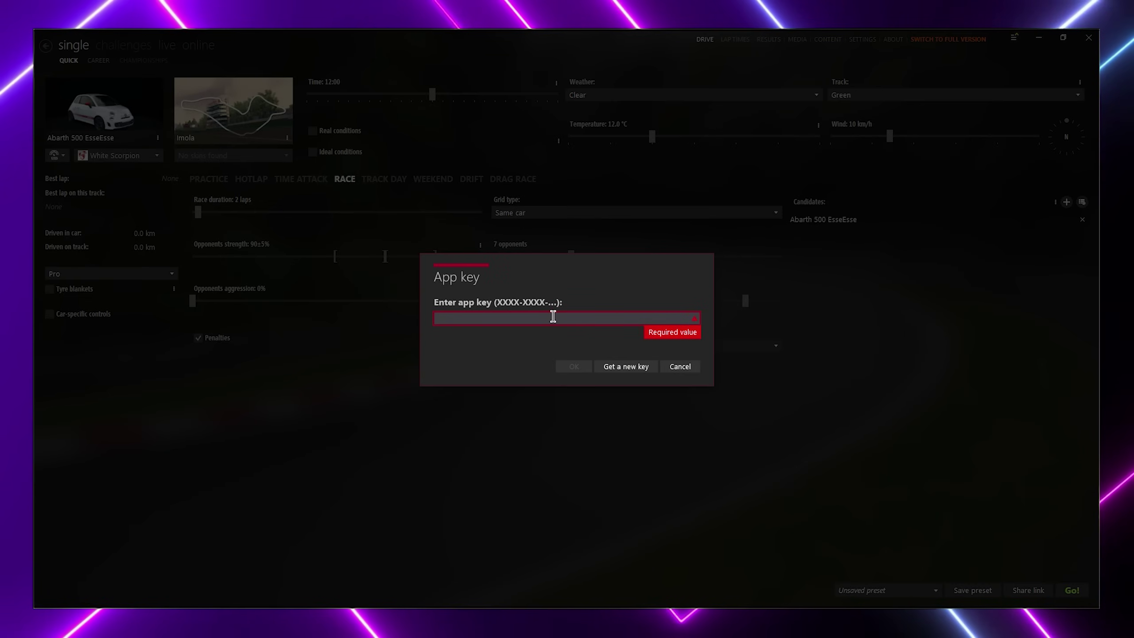
key("ctrl+v")
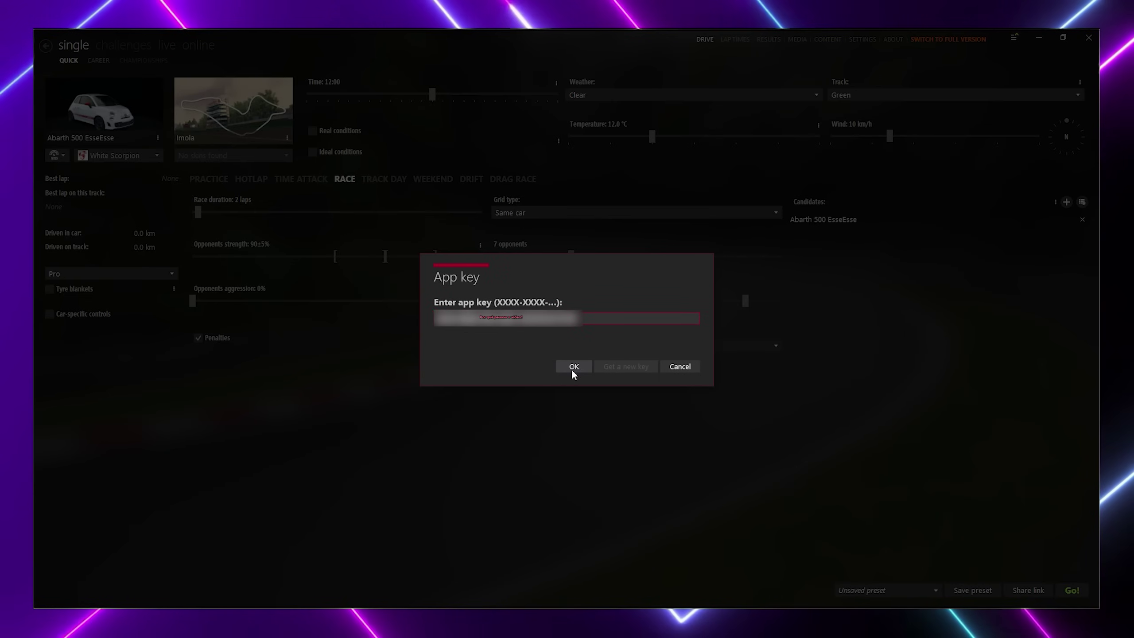
left_click(573, 368)
left_click(727, 356)
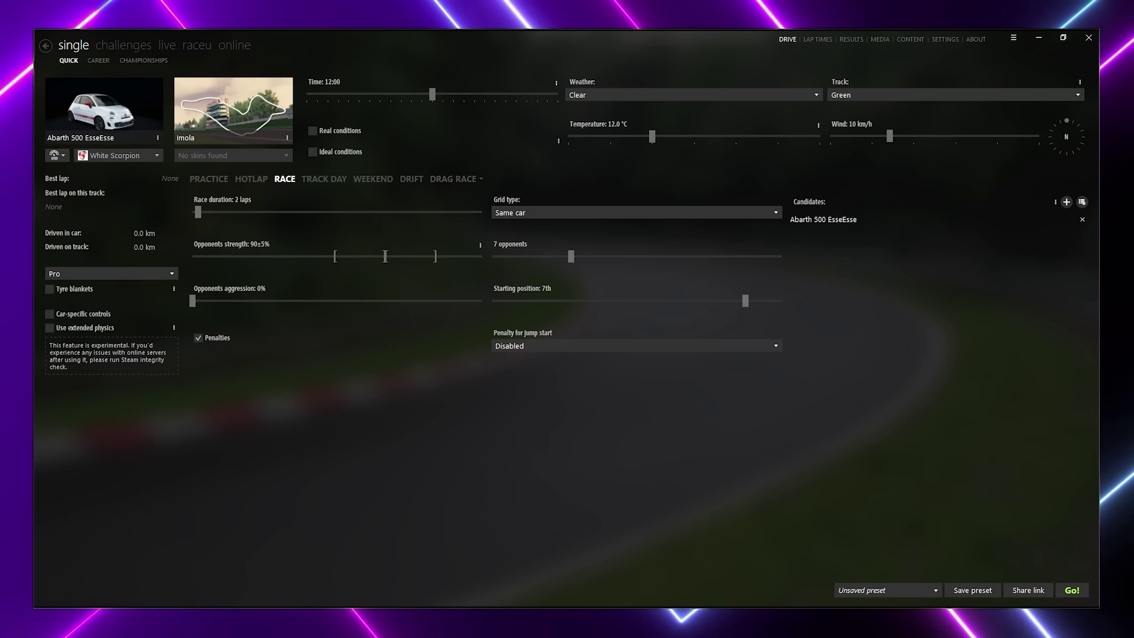
Step: Set the interface accent color to purple #A200FF in Content Manager's appearance settings
left_click(945, 39)
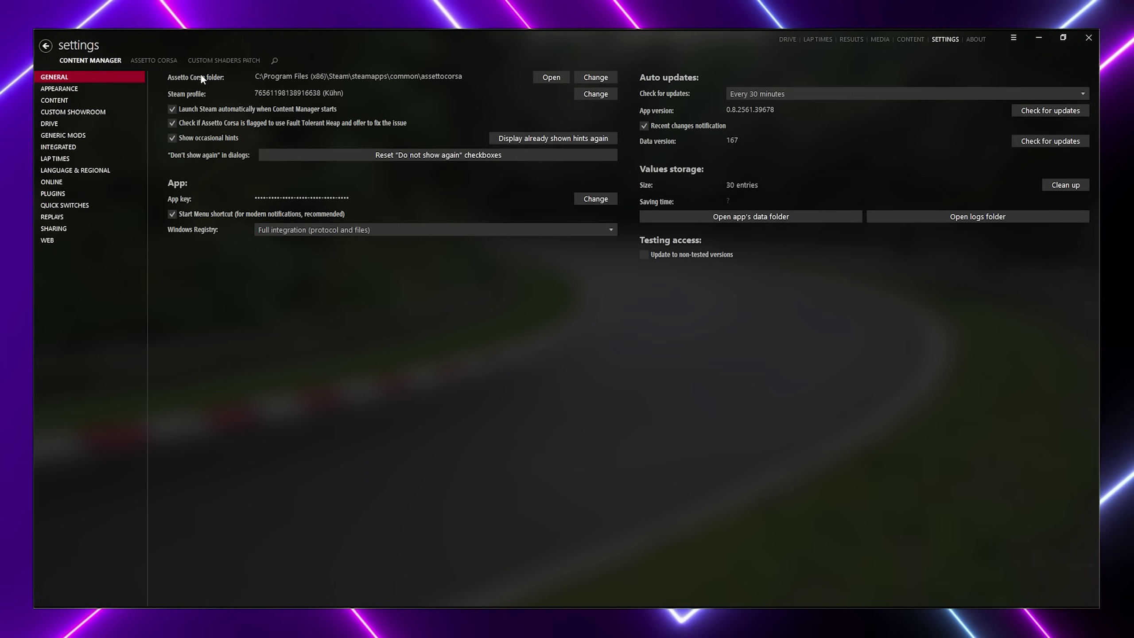
left_click(69, 89)
left_click(235, 85)
left_click(421, 84)
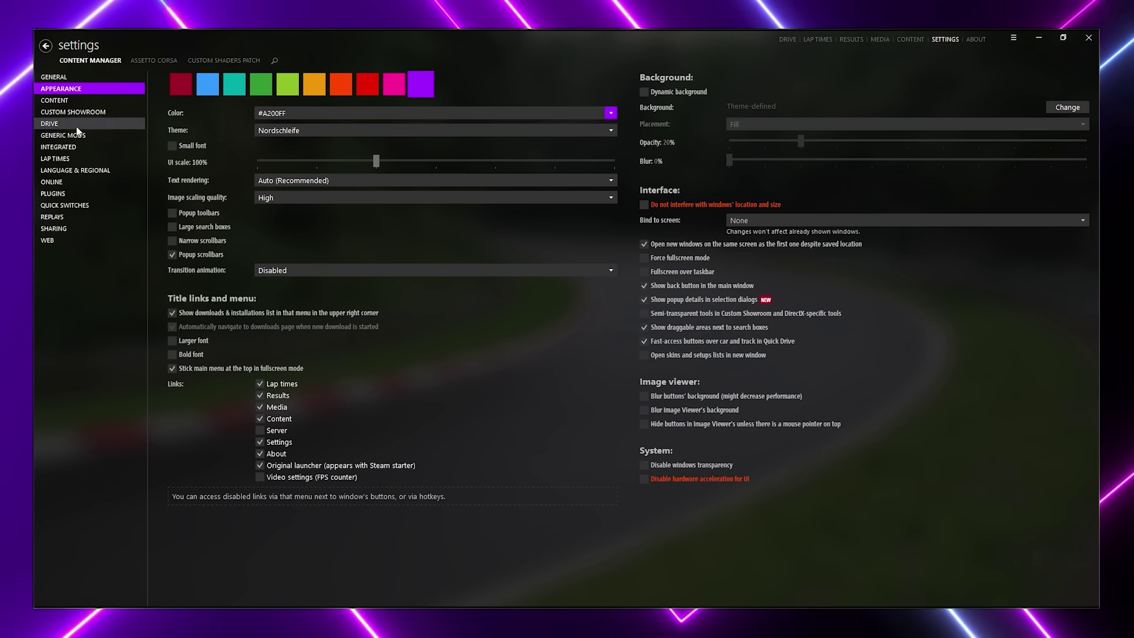
Step: Review the Assetto Corsa video settings and the Custom Shaders Patch versions, Graphic Adjustments and Neck FX settings
left_click(153, 60)
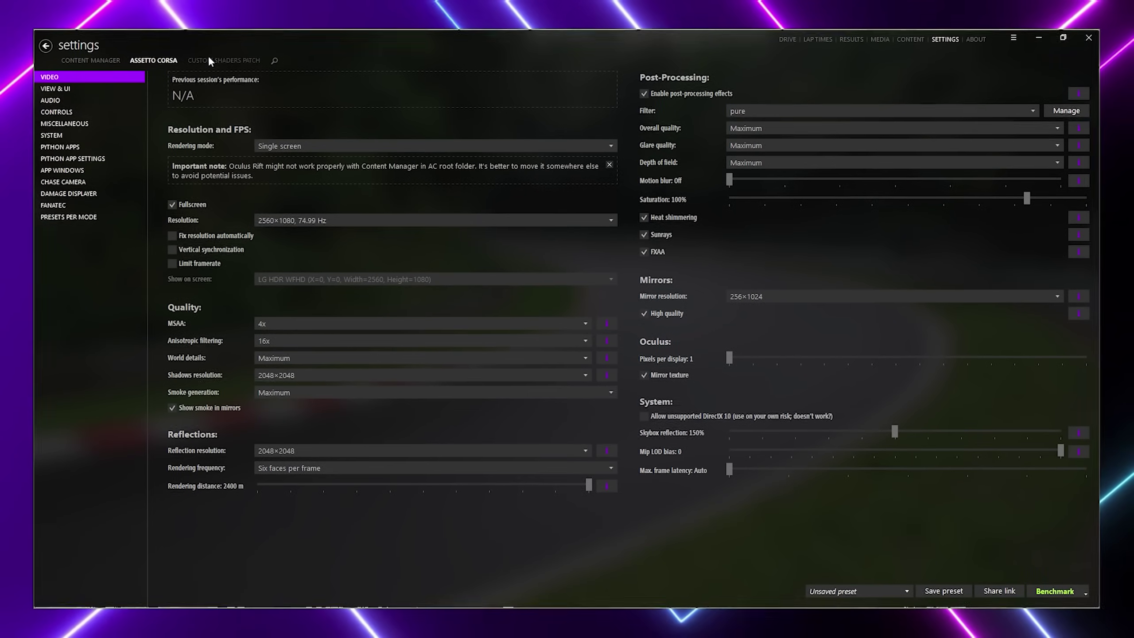
left_click(210, 60)
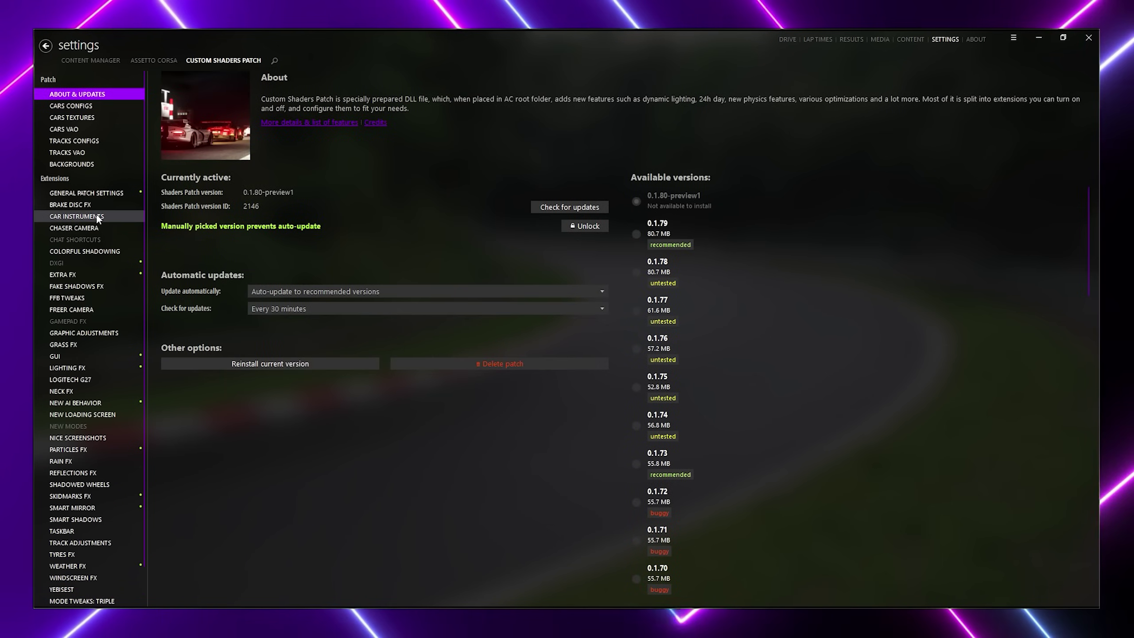
left_click(98, 334)
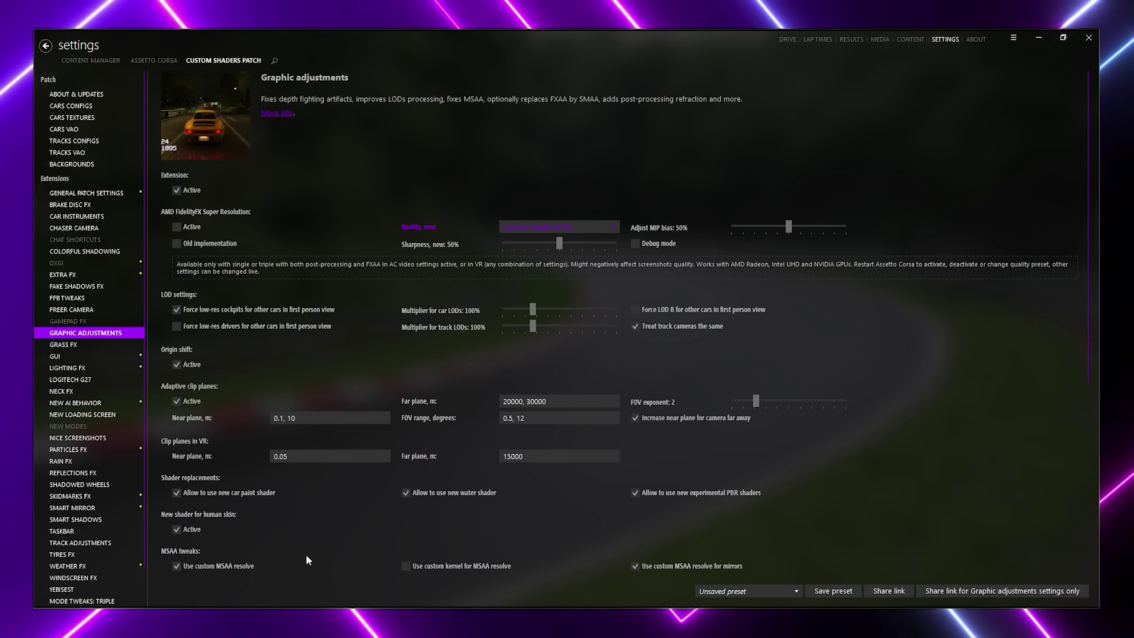
left_click(81, 390)
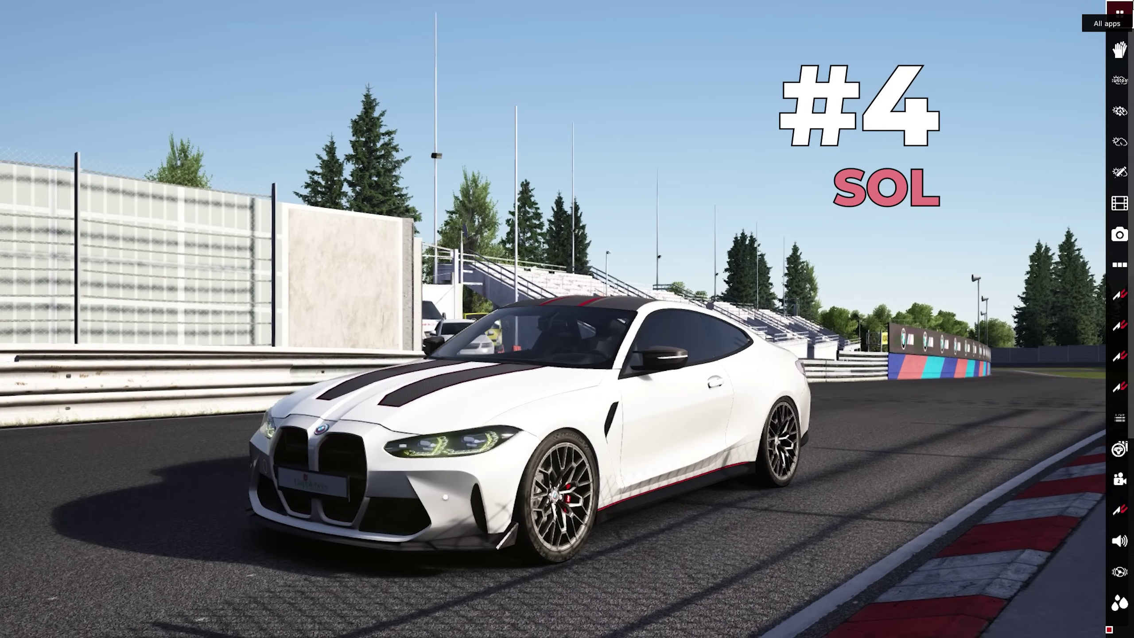
Step: Open Sol Planner in the game and set the noon slot's weather to Heavy Thunderstorm
left_click(1120, 14)
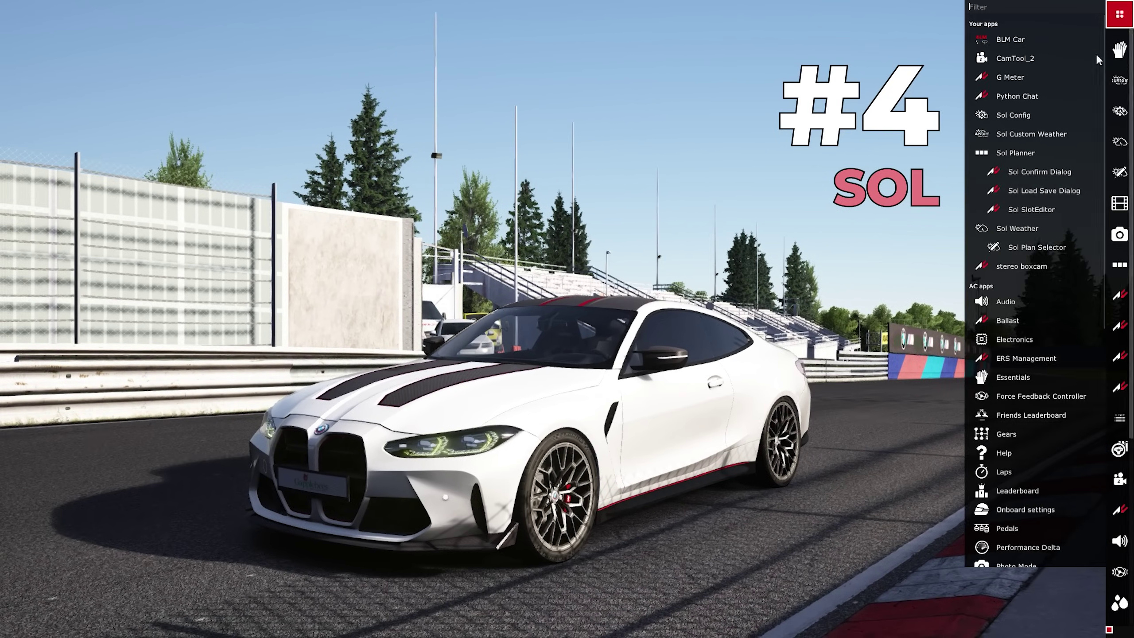
left_click(1035, 154)
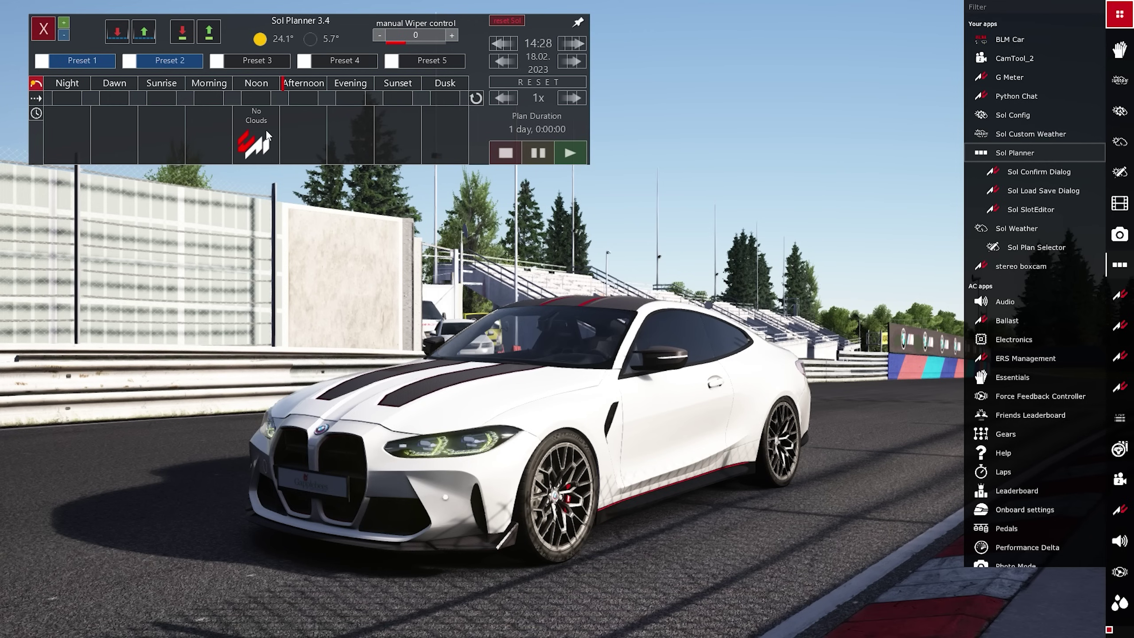
left_click(269, 116)
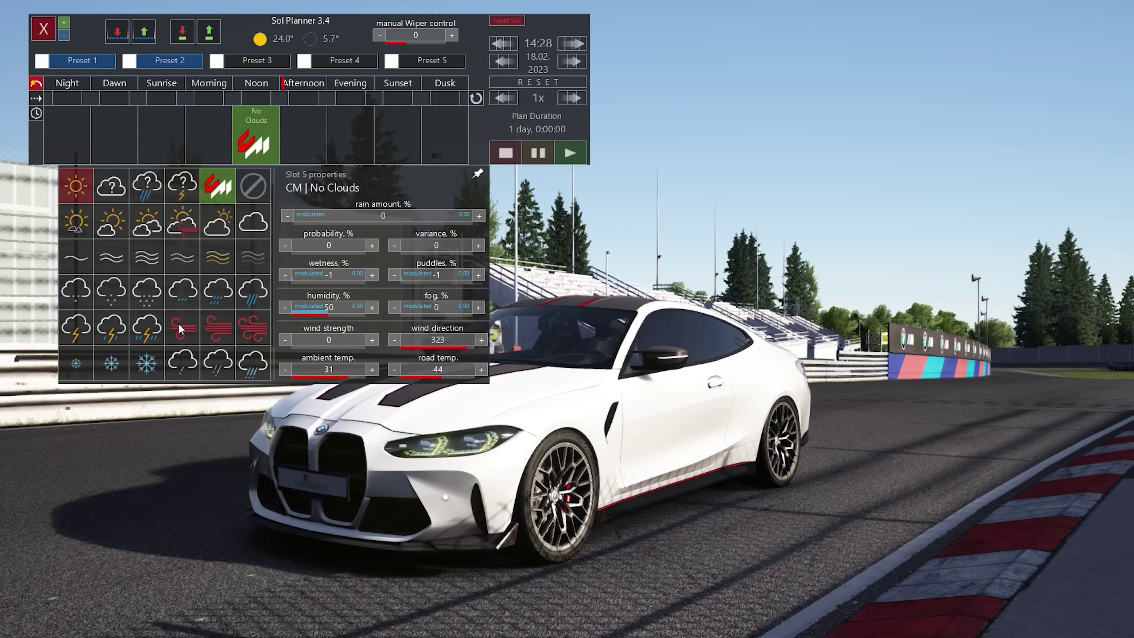
left_click(147, 327)
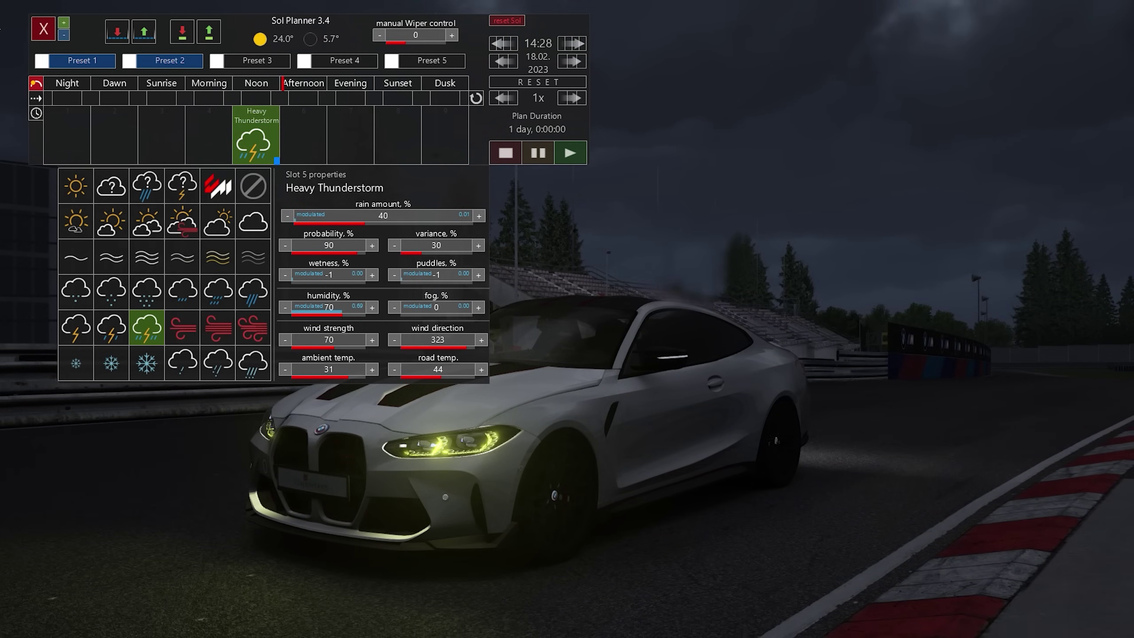
Step: Try Sand weather in the noon slot and return the slot to CM | No Clouds
left_click(45, 28)
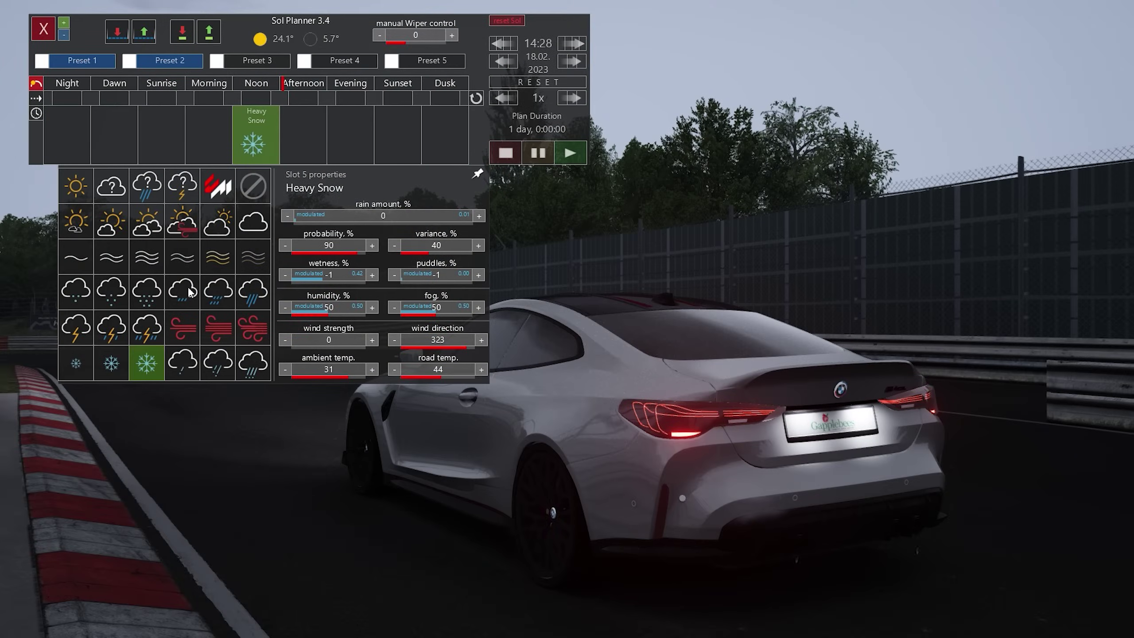
left_click(218, 264)
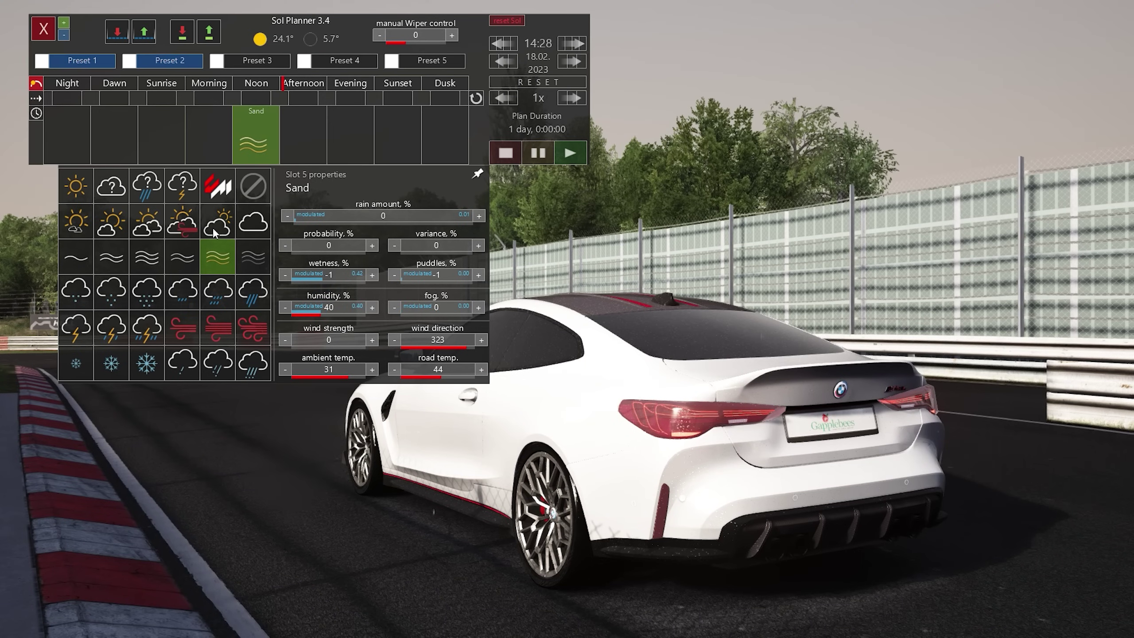
left_click(227, 191)
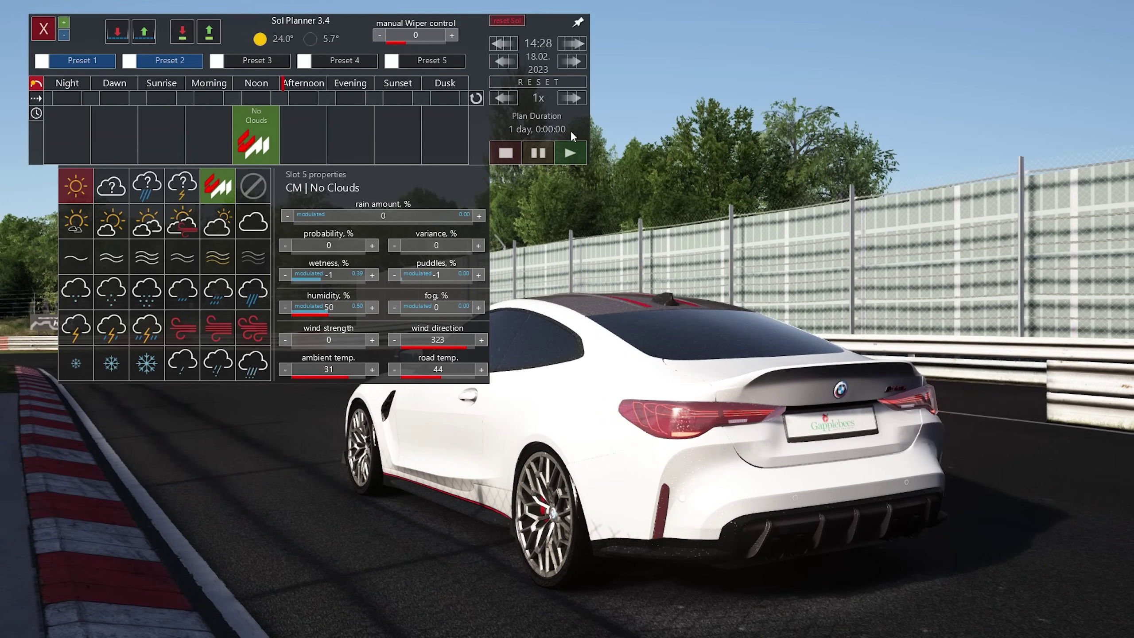
Step: Advance the time of day in Sol Planner past dusk, to 19:35 and beyond
left_click(579, 44)
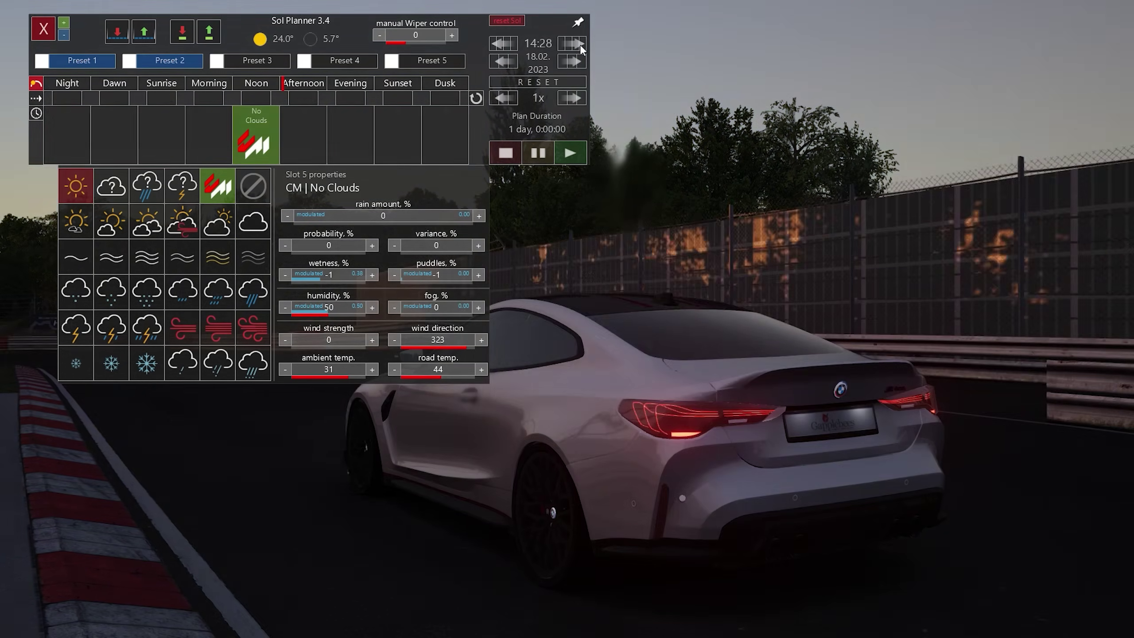
left_click(580, 44)
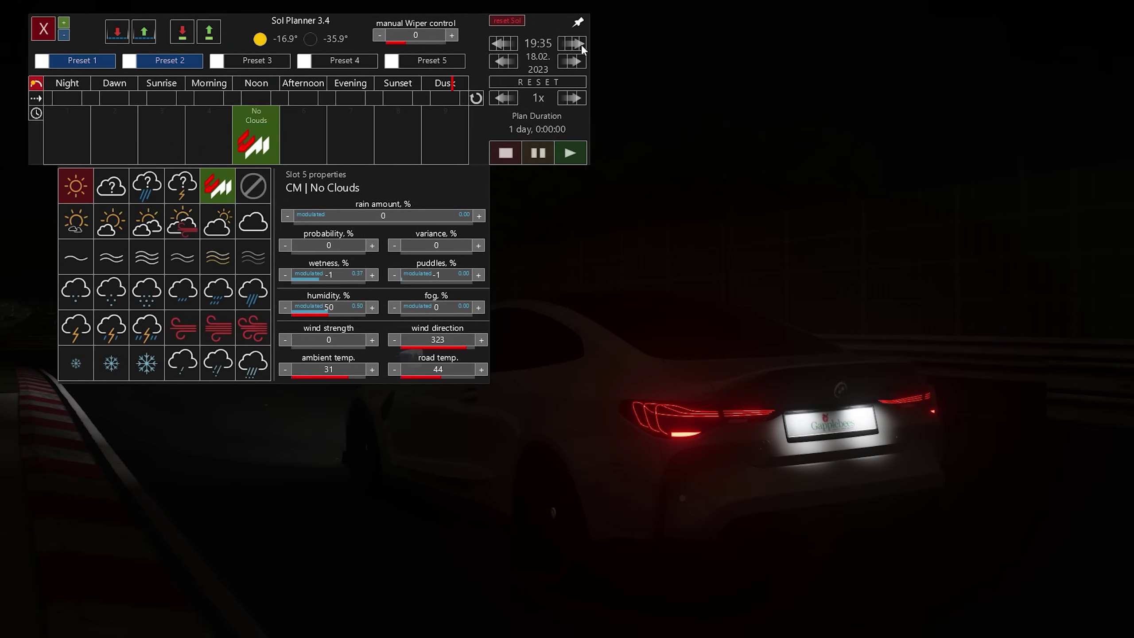
left_click_drag(581, 45, 581, 44)
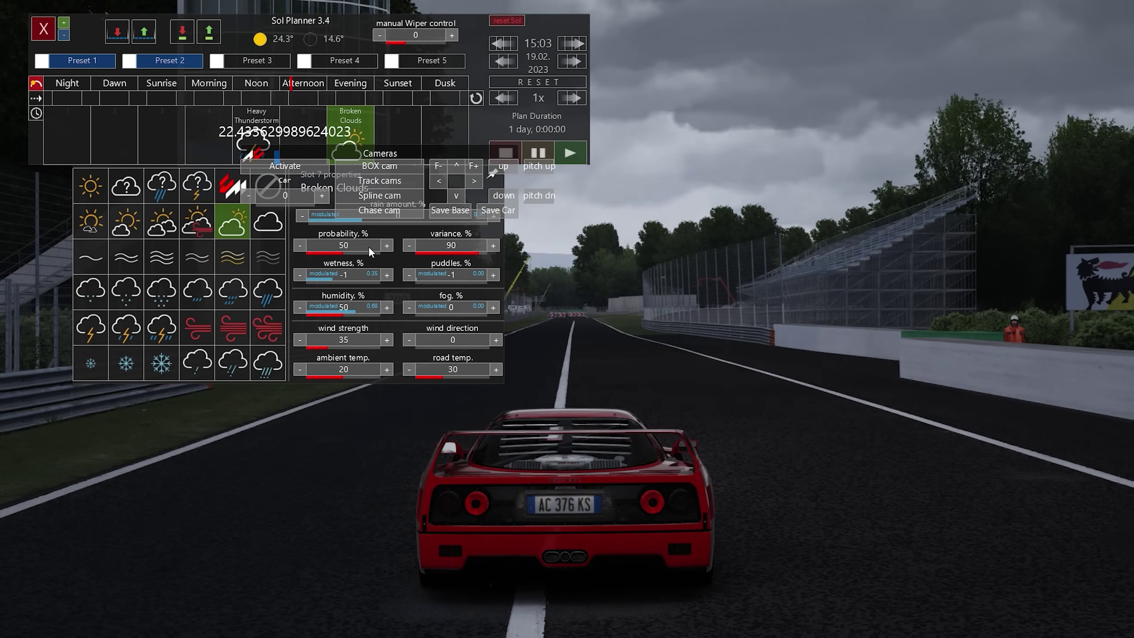
Step: Set the evening slot's weather to No Clouds and apply the same clear weather to the afternoon slot
left_click(90, 186)
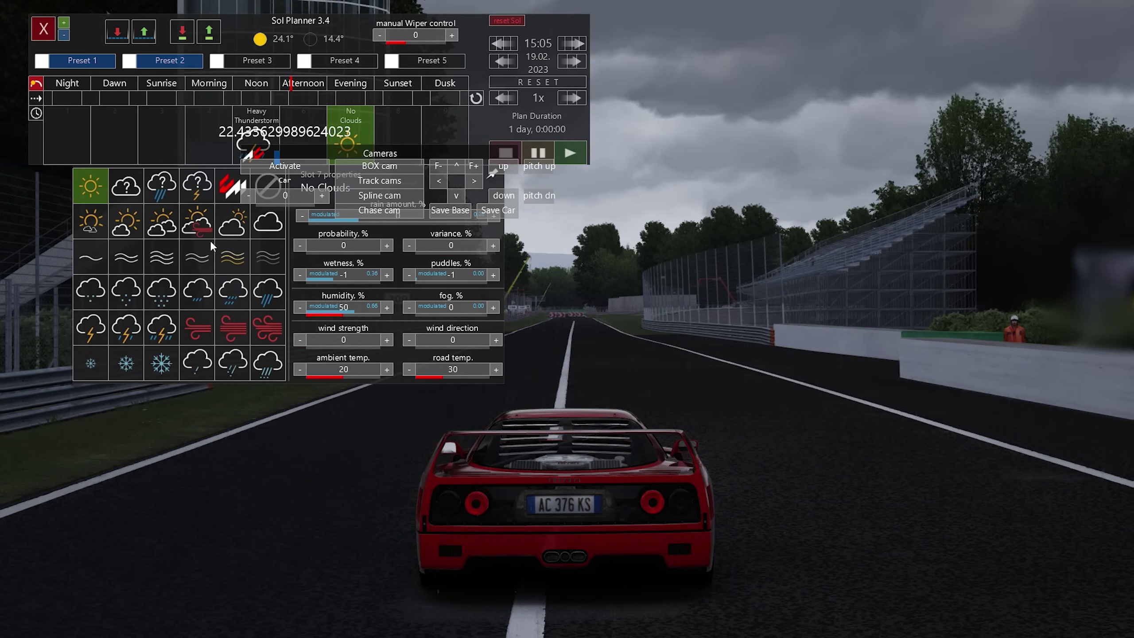
left_click(289, 112)
left_click(85, 186)
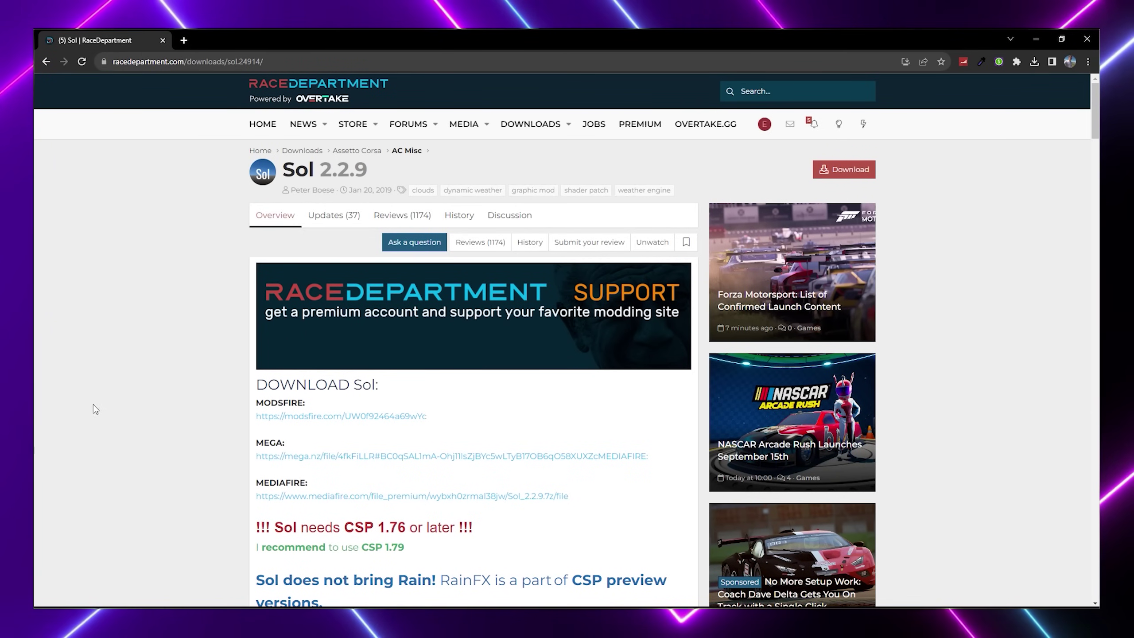
Step: Download the Sol 2.2.9 install guide PDF from RaceDepartment and open it in the browser
left_click(841, 169)
left_click(899, 467)
left_click(949, 87)
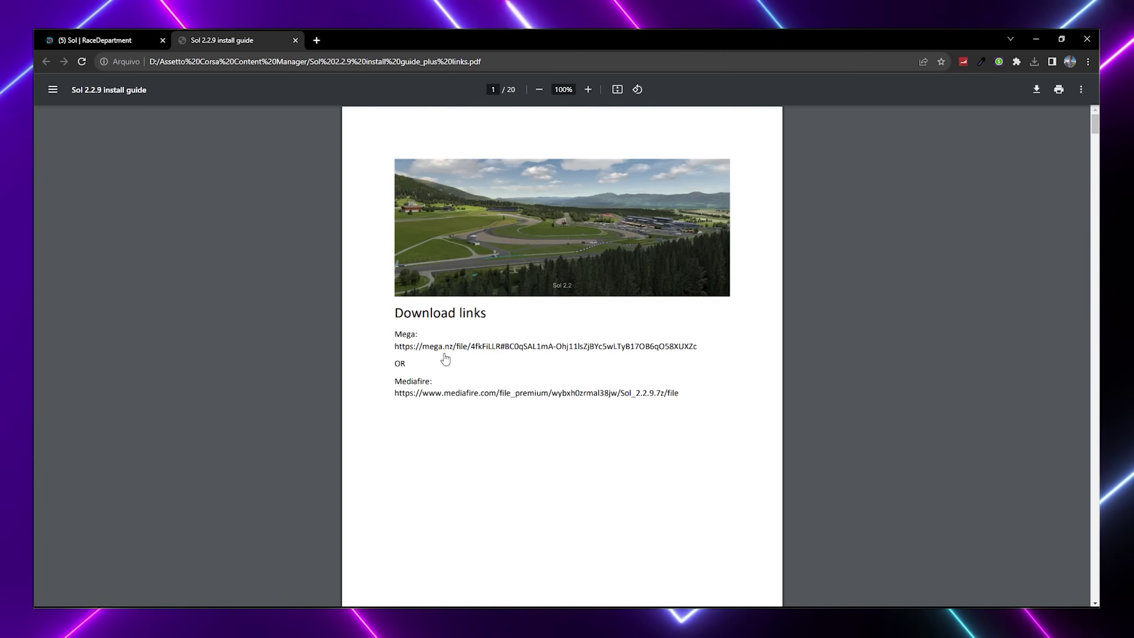
Step: Follow the guide's Mega link and download the file Sol 2.2.9.7z
left_click(443, 353)
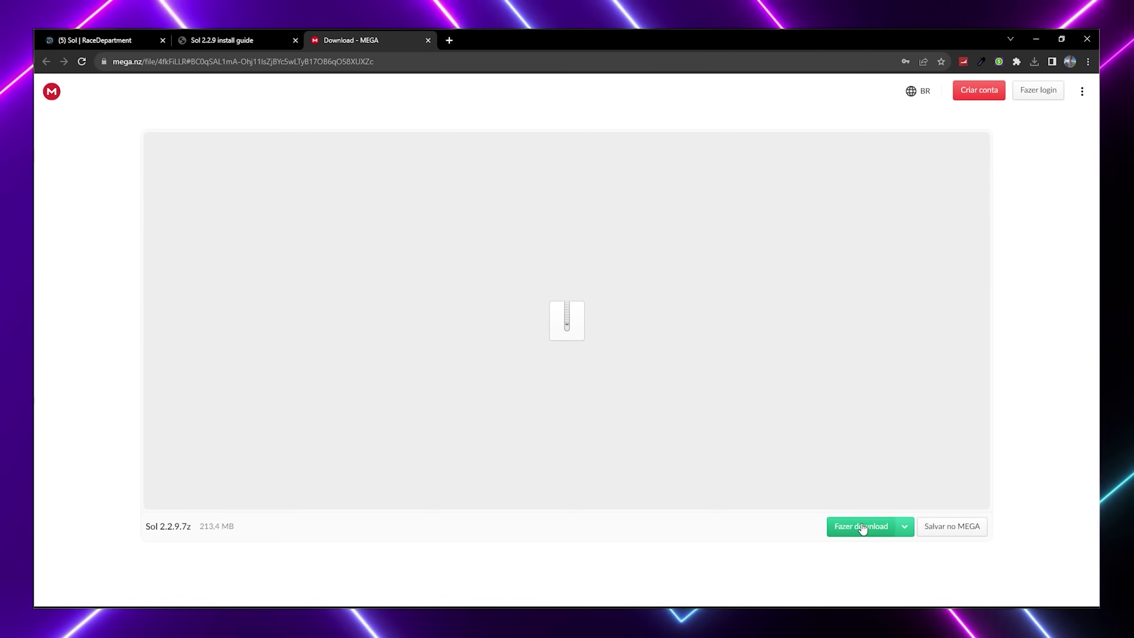
left_click(861, 526)
left_click(906, 469)
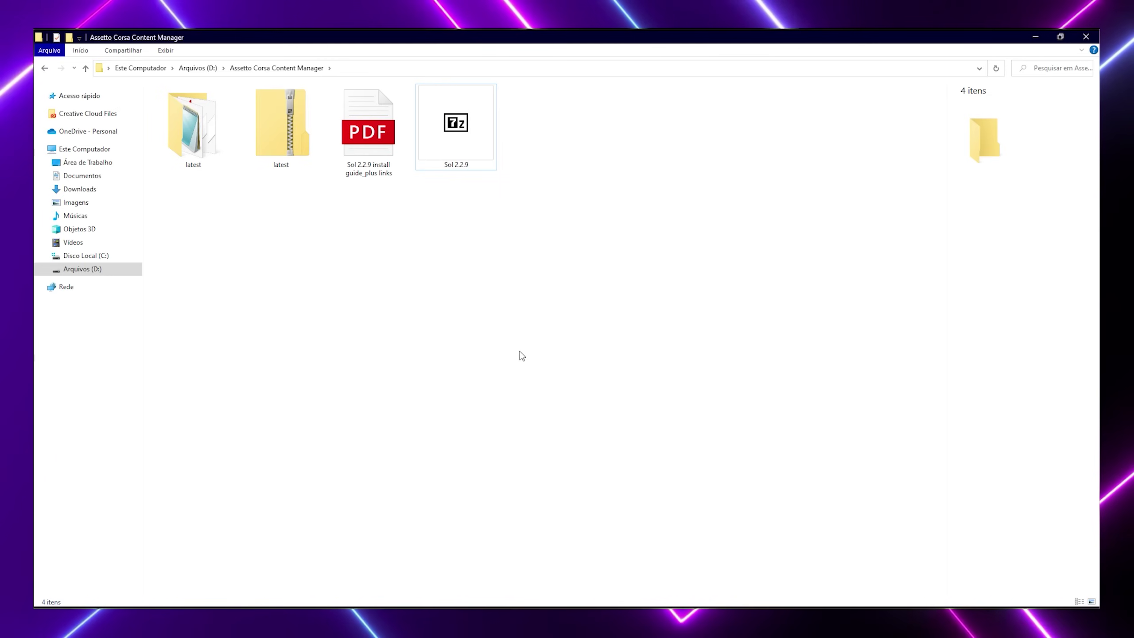
Step: In File Explorer, extract the Sol 2.2.9 archive into its own folder and open the extracted contents
right_click(454, 153)
mouse_move(535, 173)
left_click(659, 224)
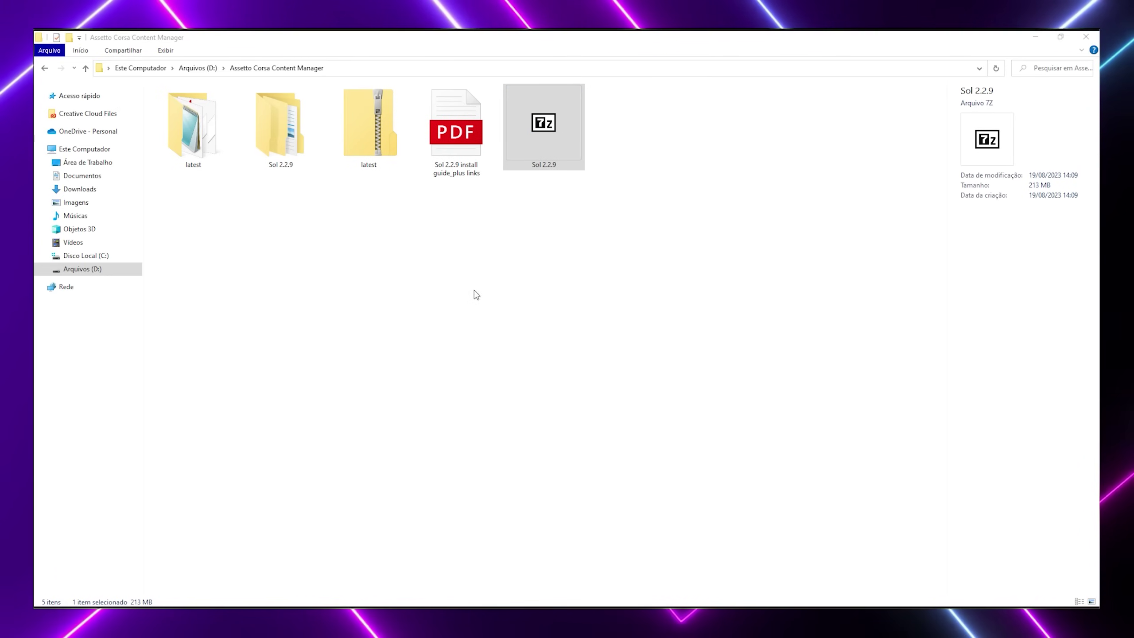
double_click(281, 130)
double_click(187, 103)
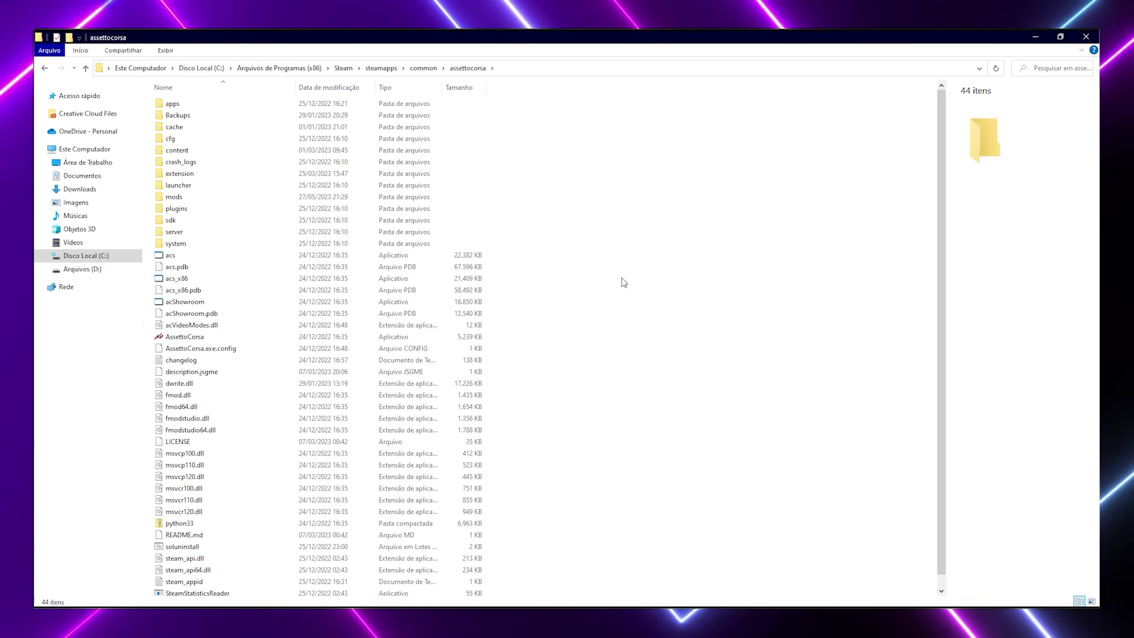
Step: Paste the extracted Sol files into the assettocorsa folder, then switch to Content Manager and open Assetto Corsa's Python apps settings
key("ctrl+v")
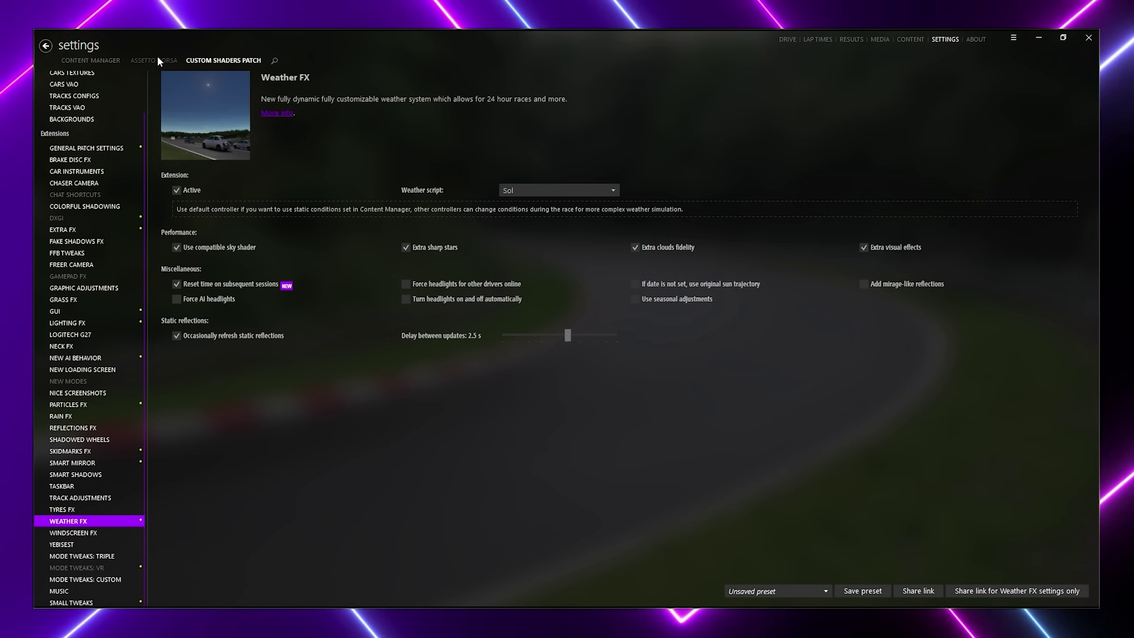
left_click(156, 58)
left_click(76, 147)
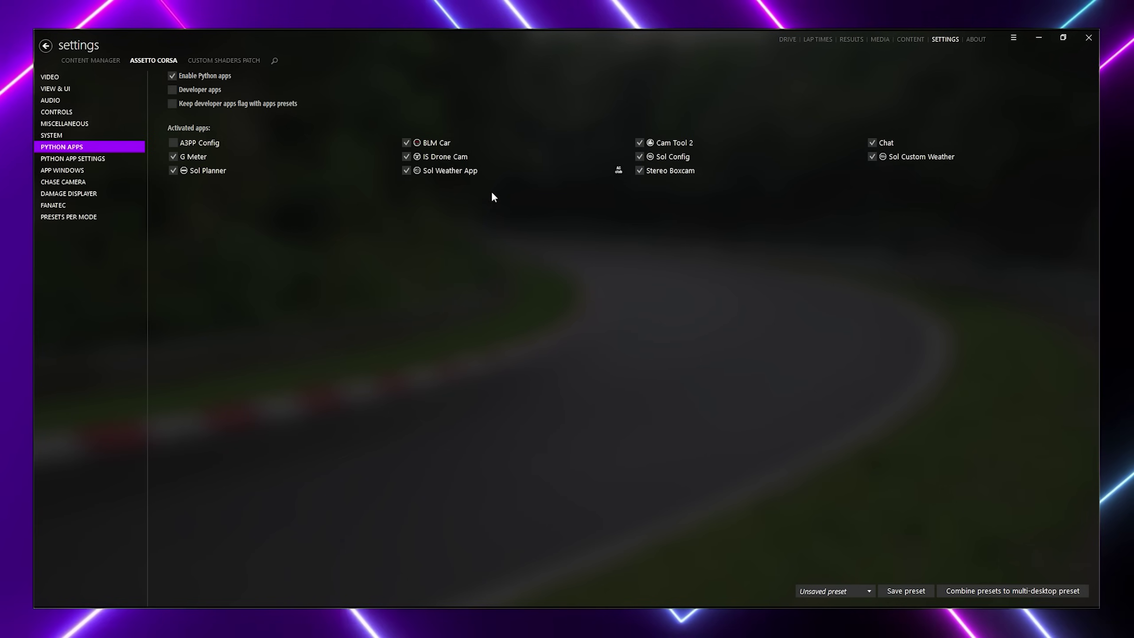
Step: In the Custom Shaders Patch settings, set the Weather FX weather script to Sol
left_click(90, 60)
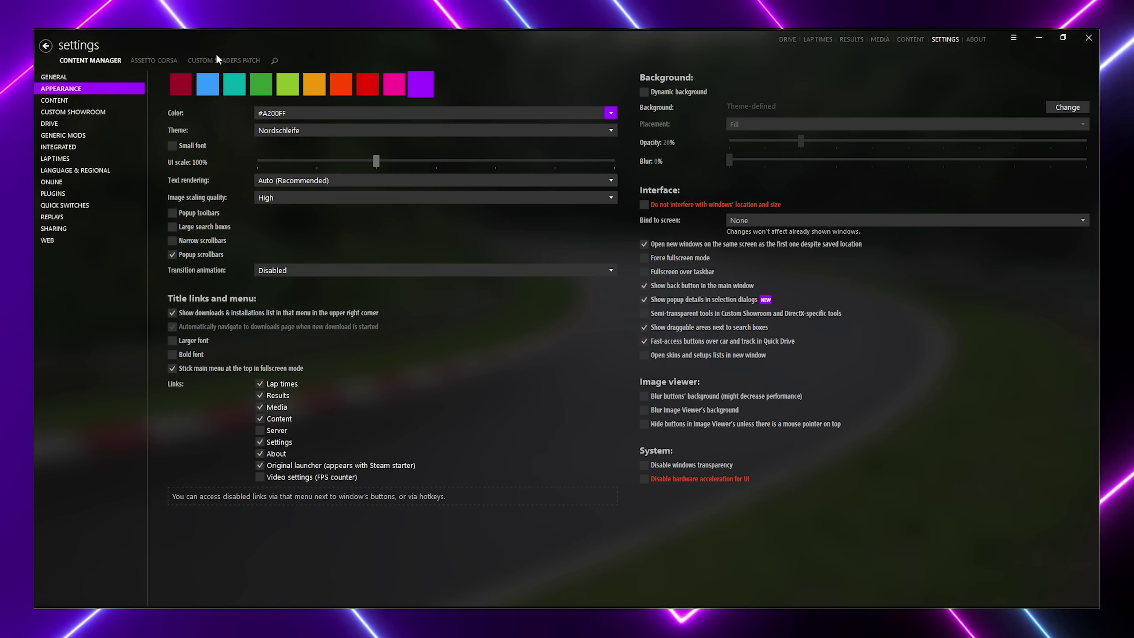
left_click(217, 58)
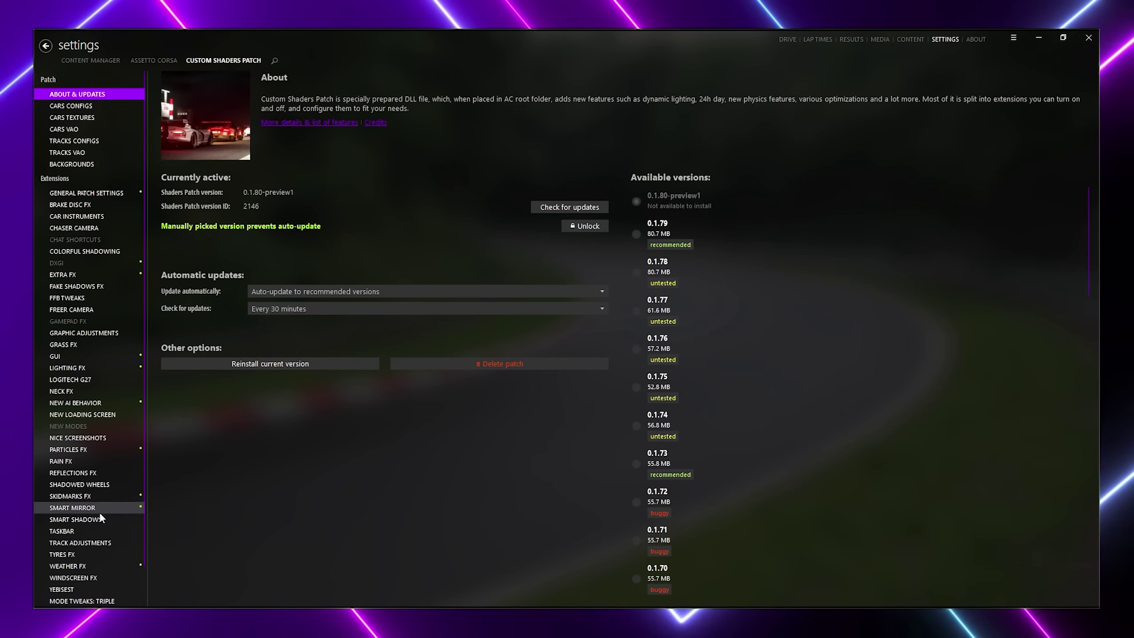
left_click(98, 565)
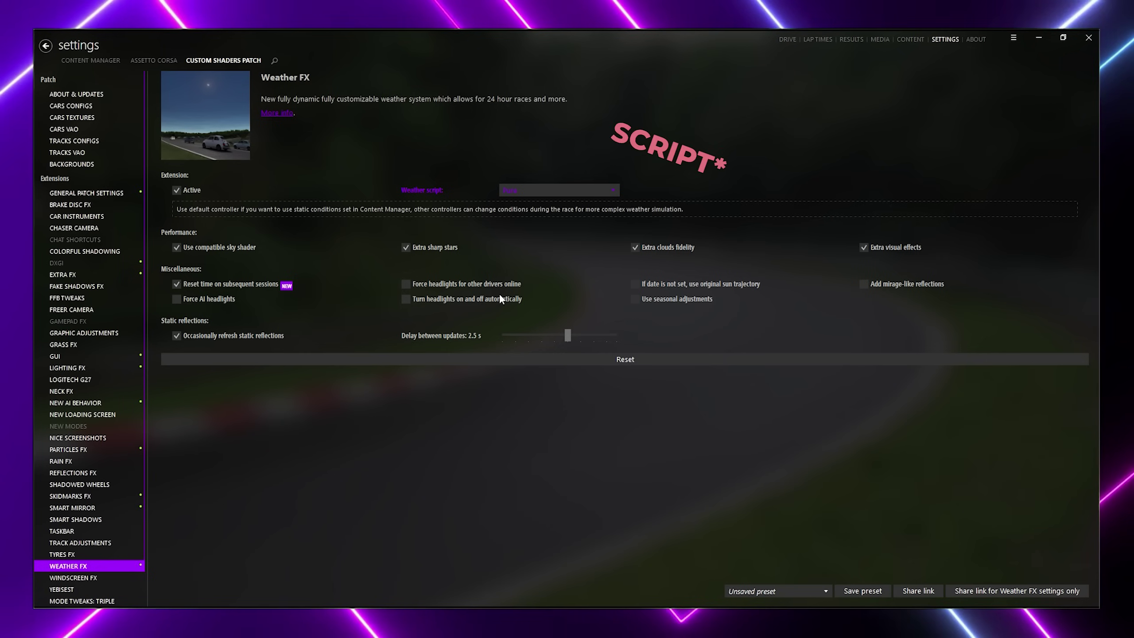
left_click(553, 191)
left_click(561, 277)
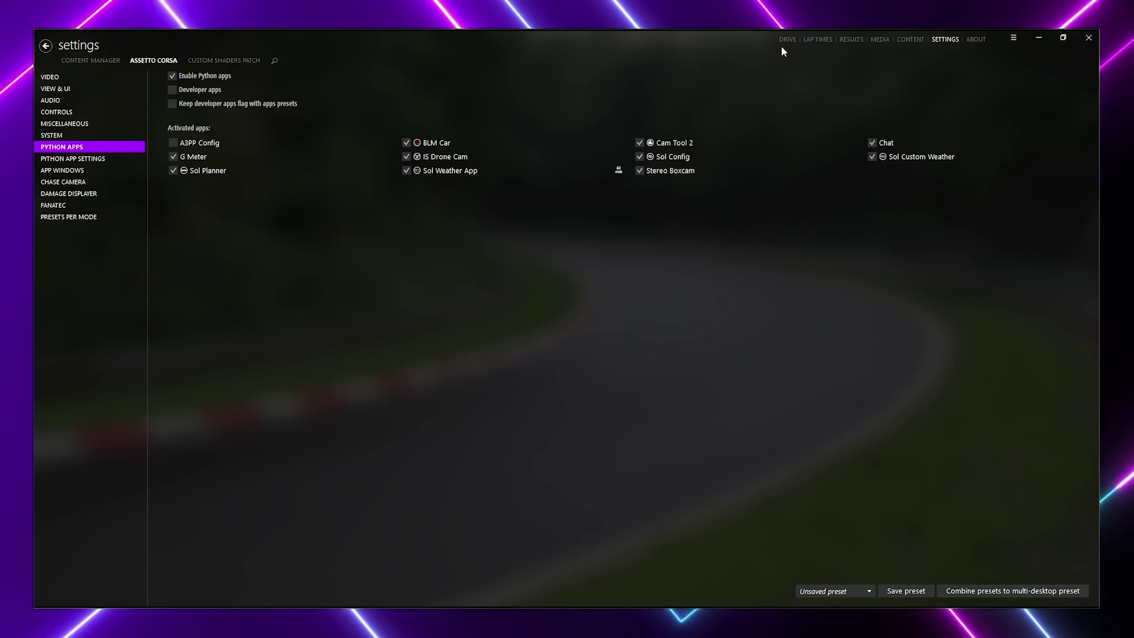
Step: In the single-player quick drive setup, choose the BMW M4 with the Yas Marina Blue Metallic skin
left_click(788, 77)
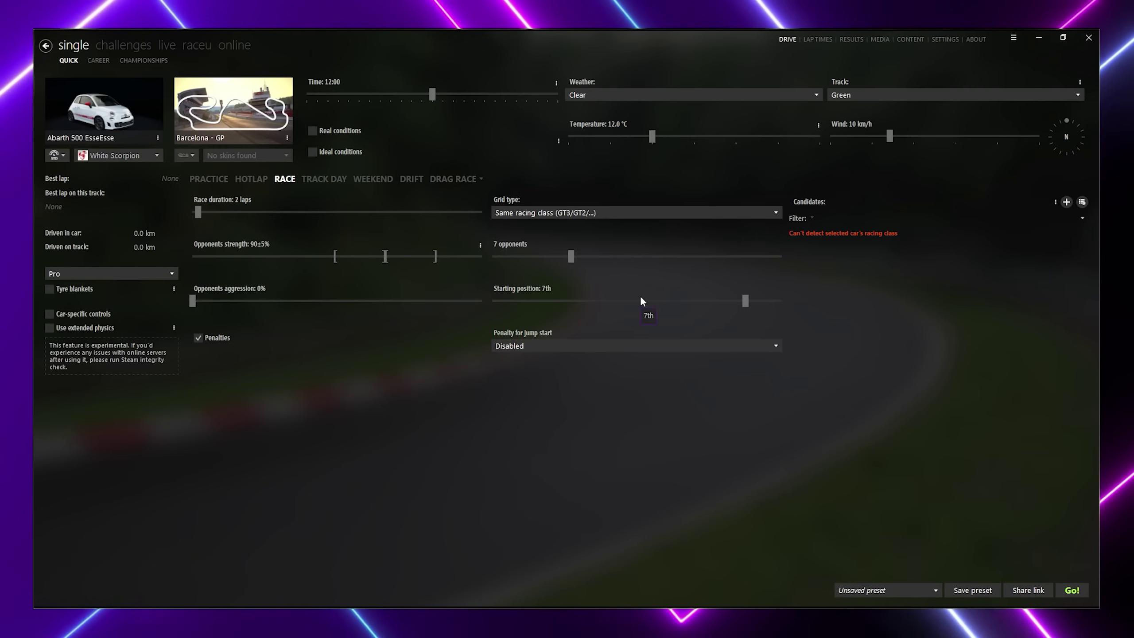
mouse_move(88, 117)
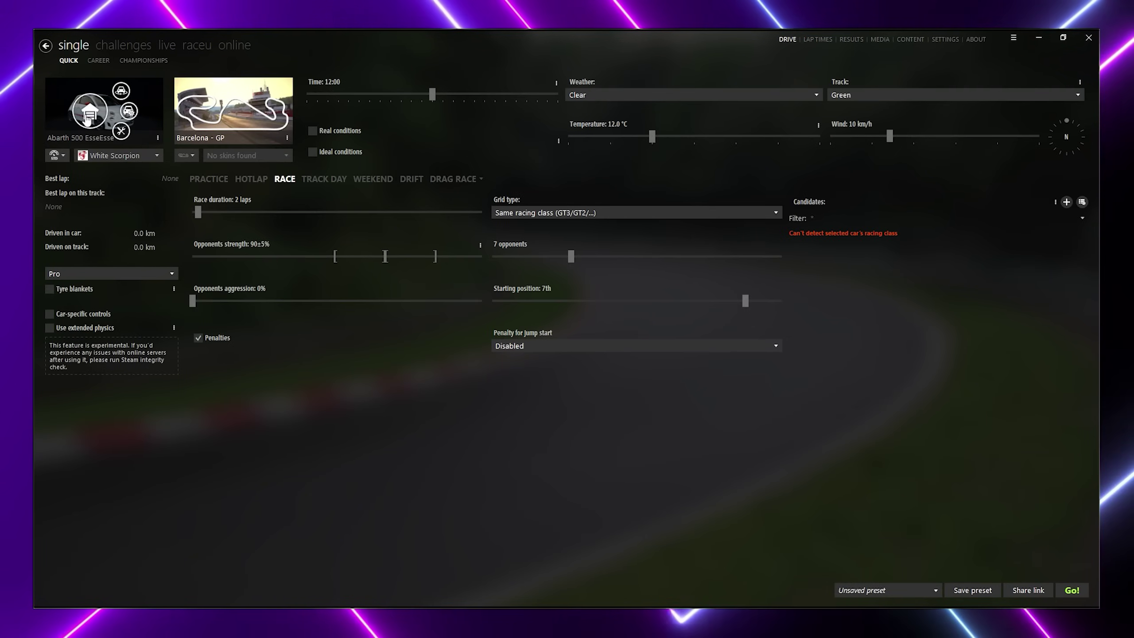
left_click(88, 117)
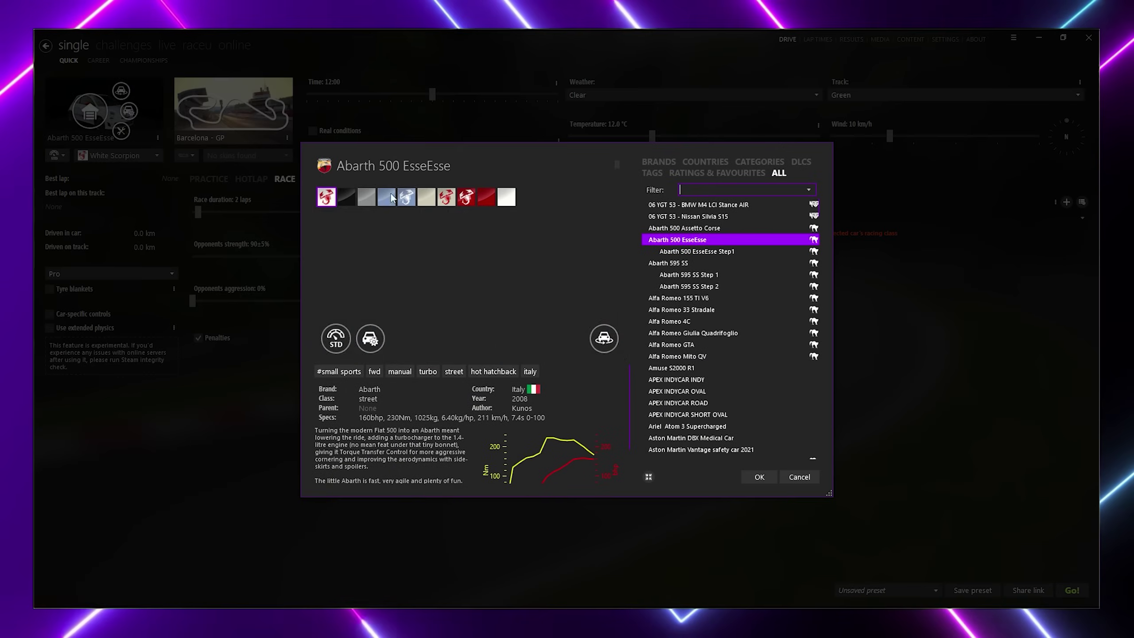
scroll(809, 305, "down", 10)
left_click(758, 367)
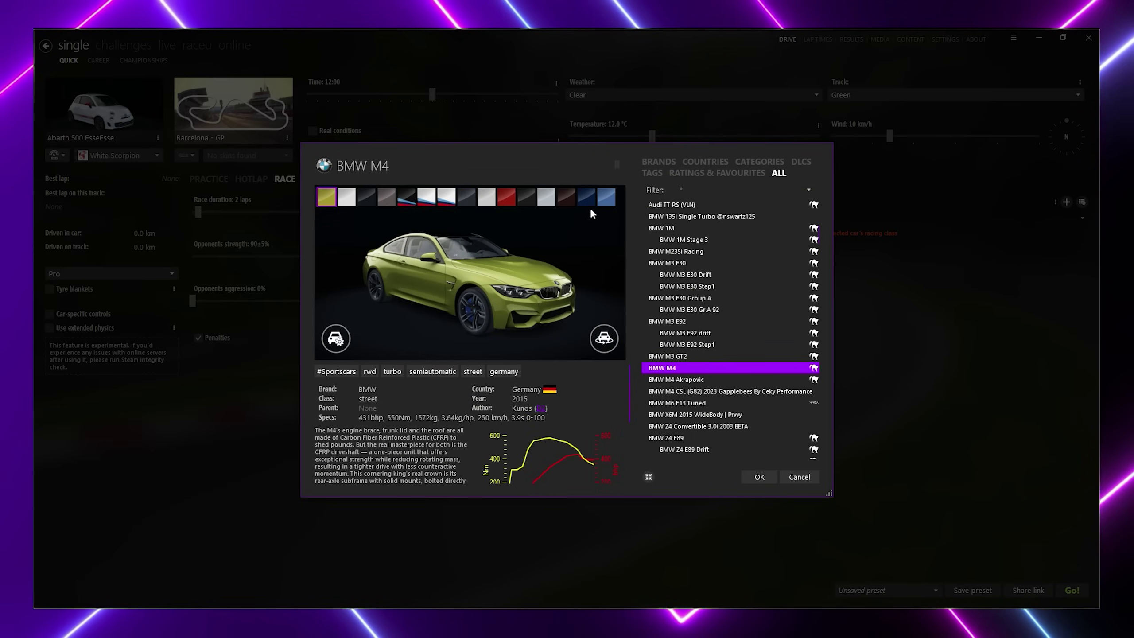
left_click(606, 198)
left_click(760, 477)
Step: Change the quick drive track from the track list to Spa
left_click(233, 112)
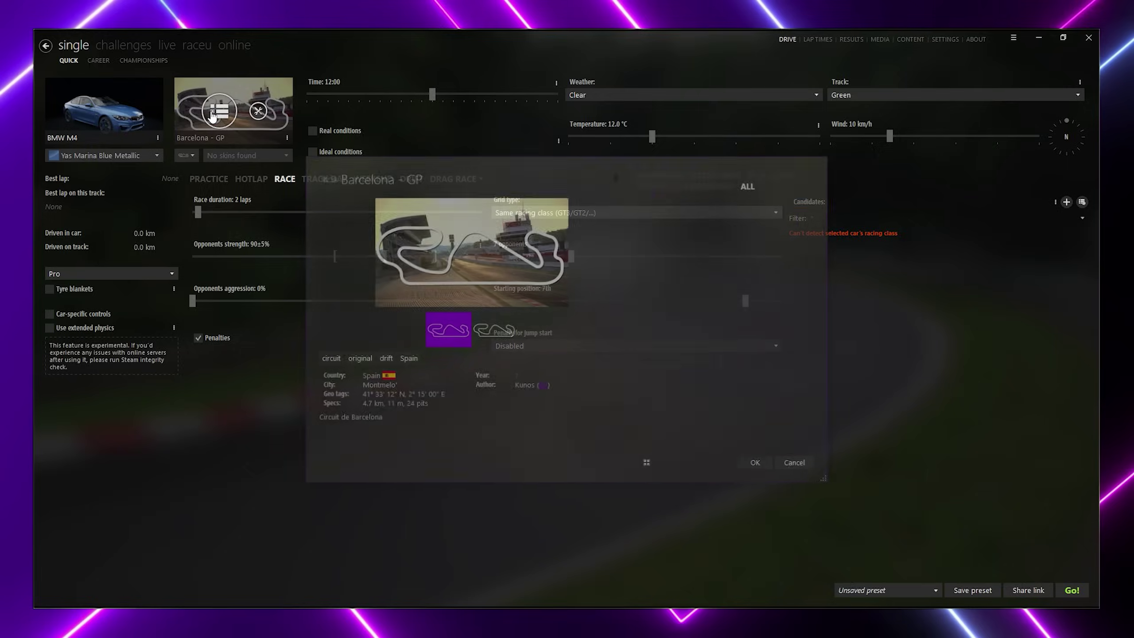
scroll(690, 370, "down", 3)
left_click(696, 354)
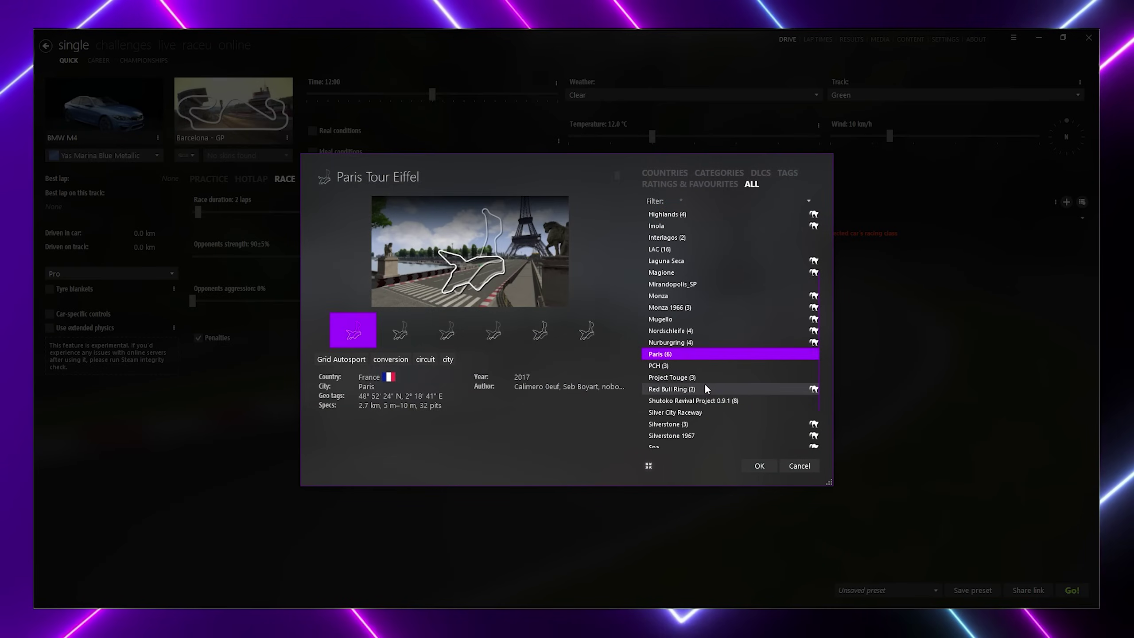
left_click(706, 378)
scroll(712, 397, "down", 2)
left_click(711, 383)
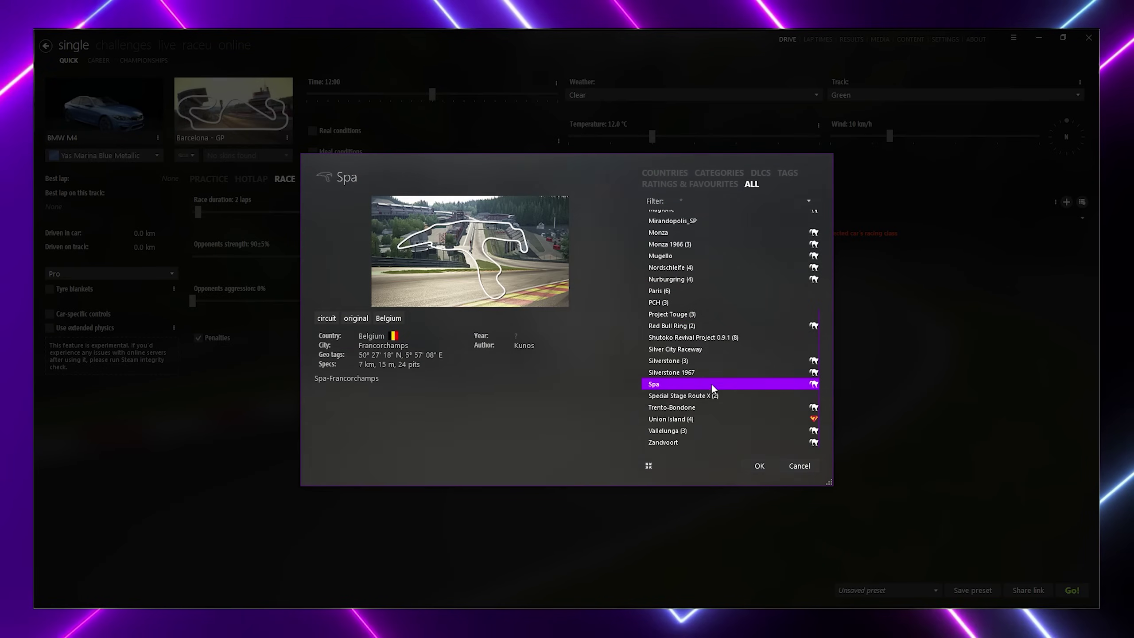
left_click(758, 465)
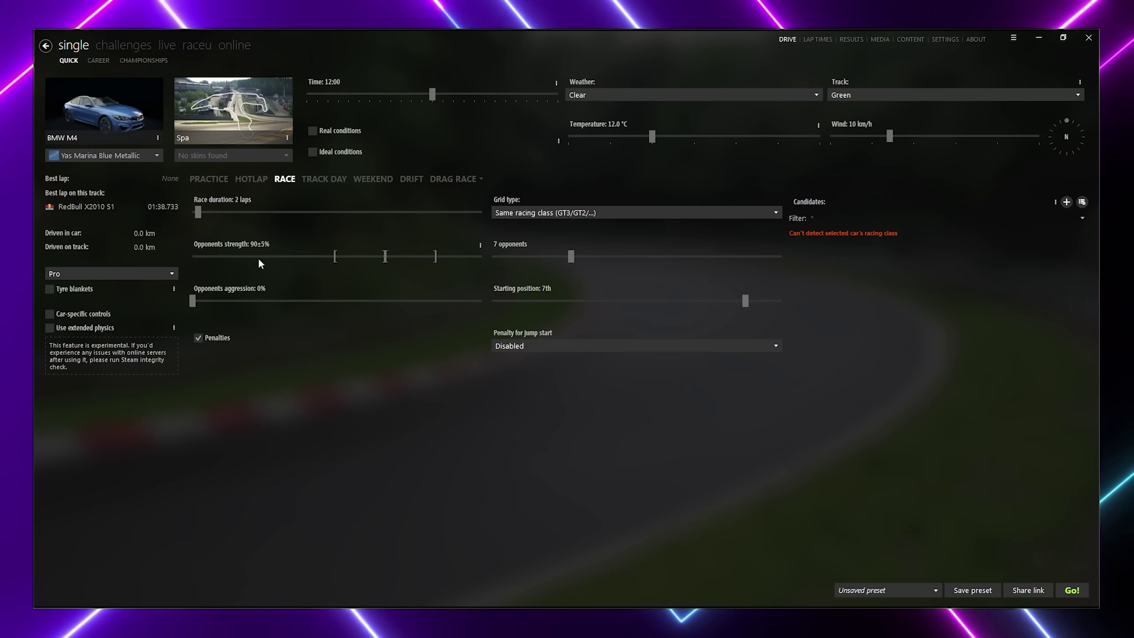
Step: Review the driving assist presets and the detailed assist settings of the Pro preset, including mechanical damage
left_click(167, 273)
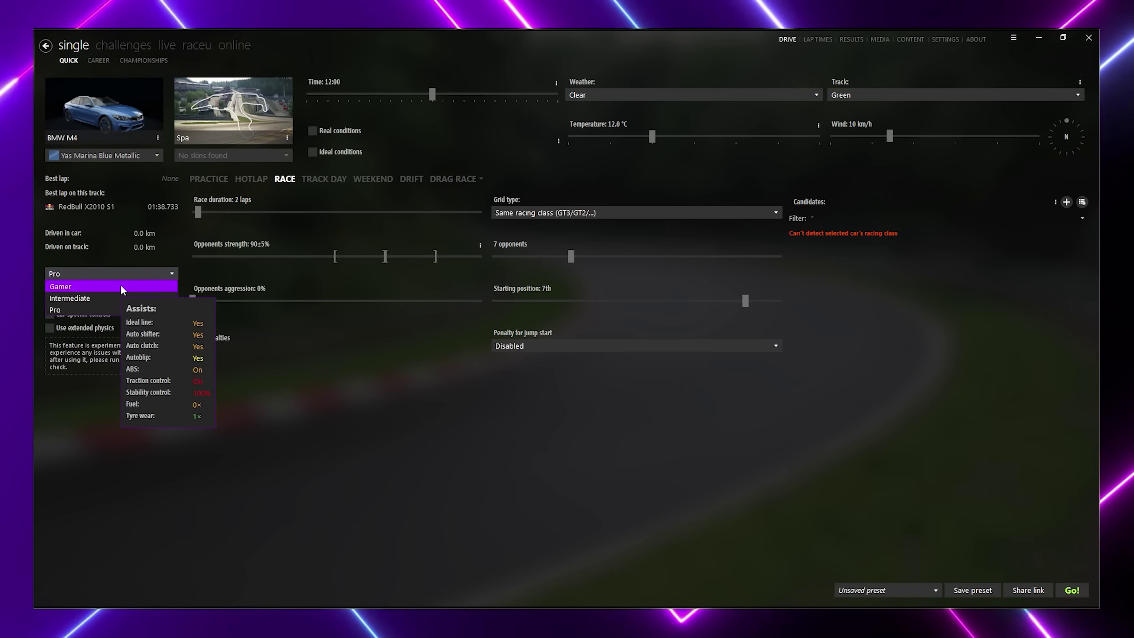
left_click(94, 310)
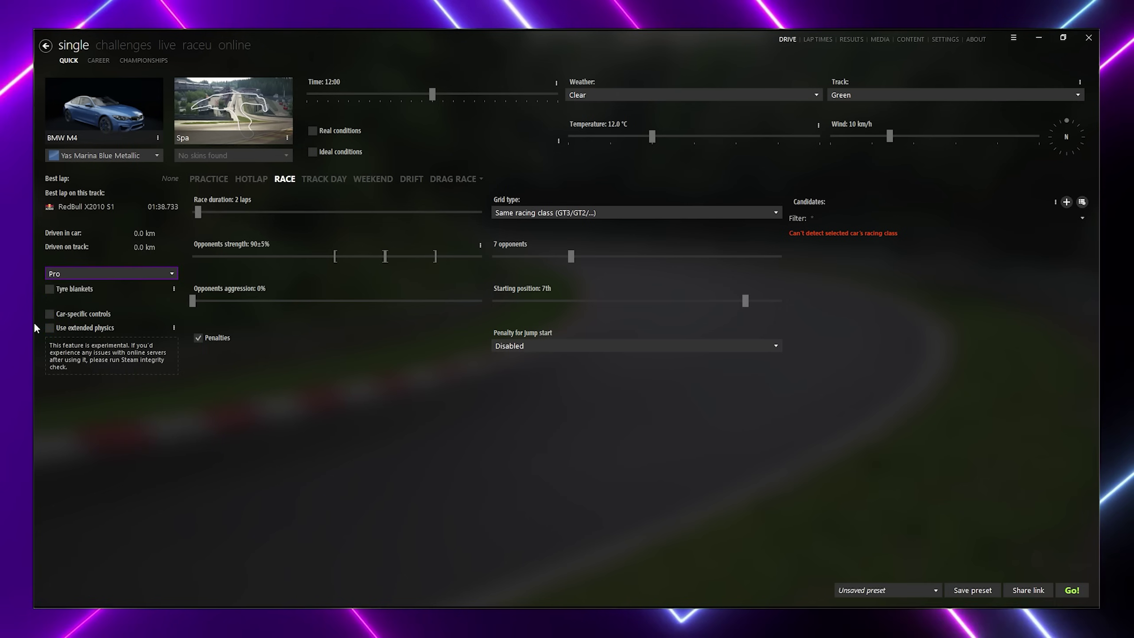
left_click(173, 289)
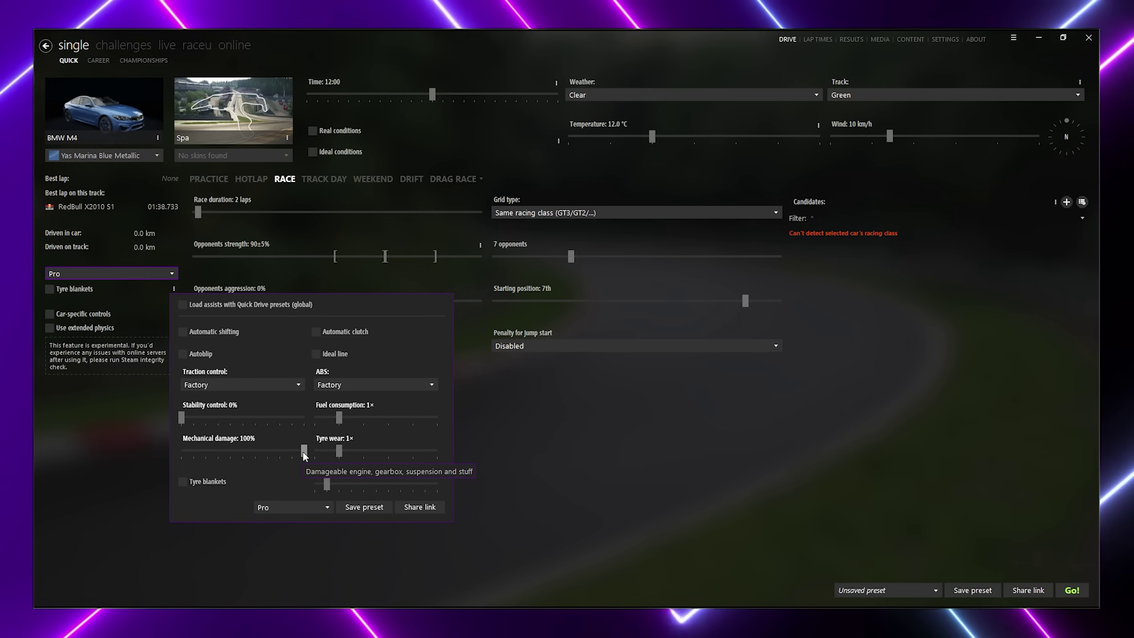
left_click_drag(156, 451, 328, 454)
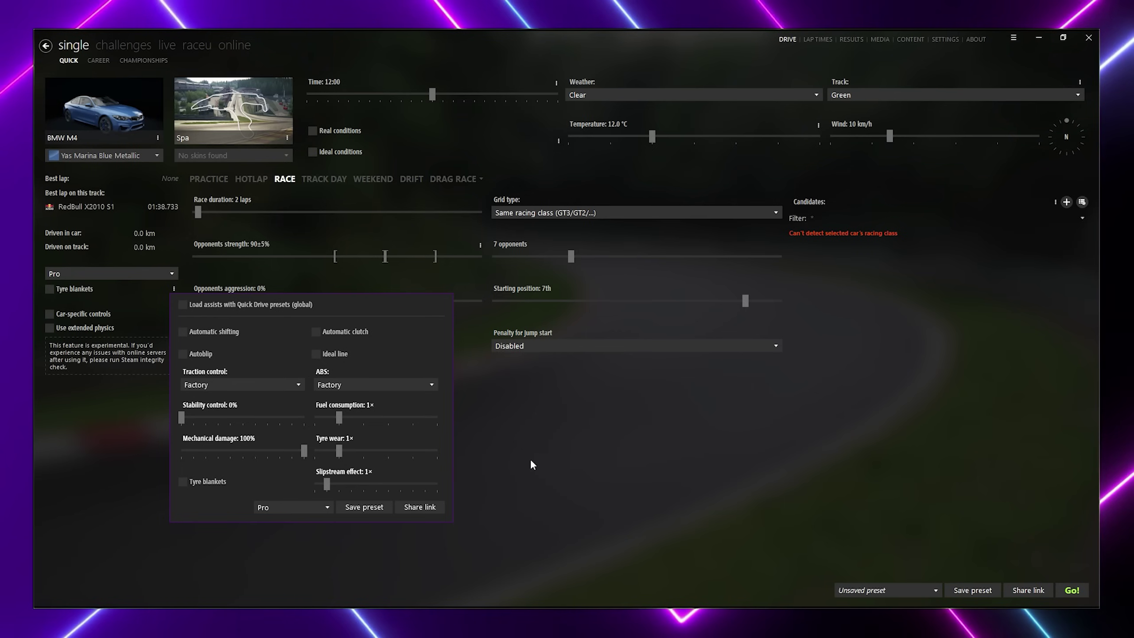
left_click(571, 449)
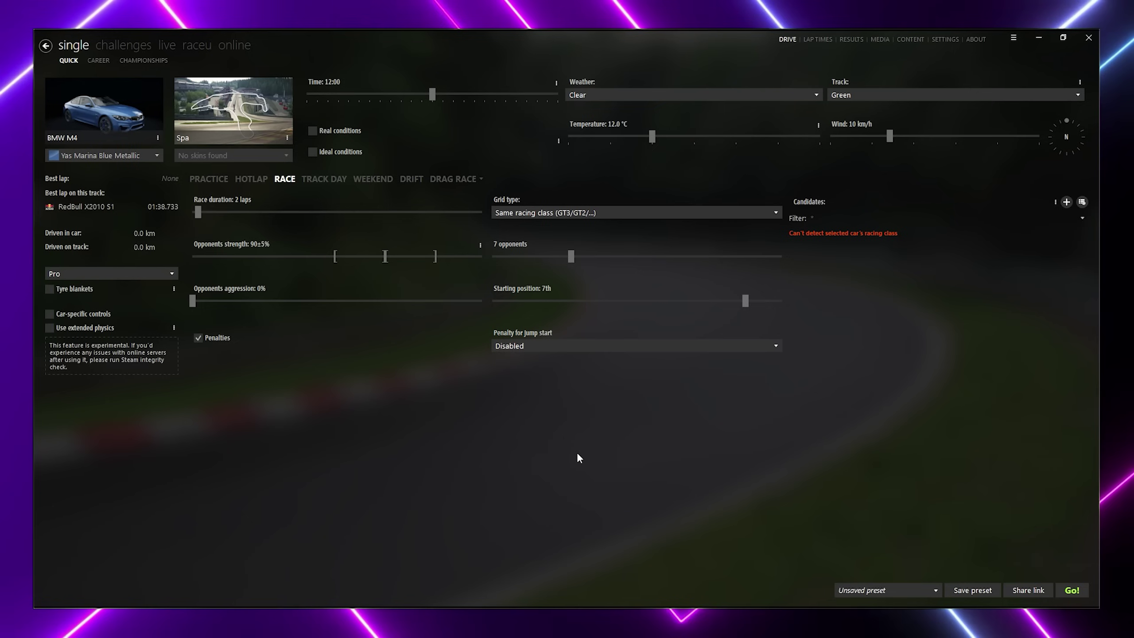
Step: Look through the Practice, Hotlap, Track Day and Weekend session options, then return to the Race session
left_click(209, 179)
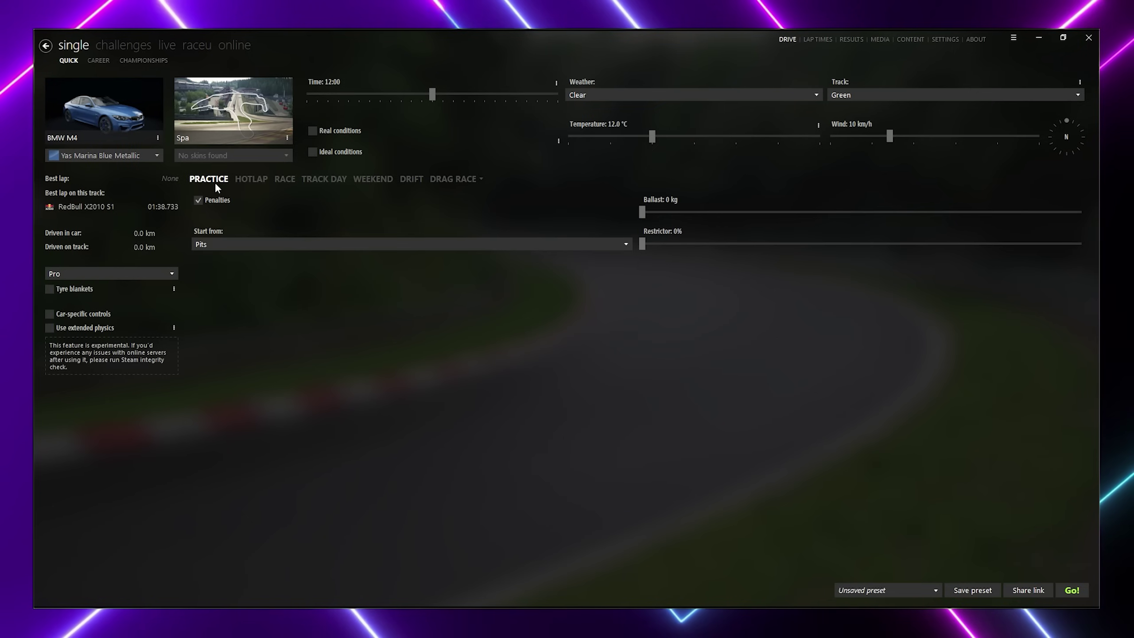
left_click(256, 180)
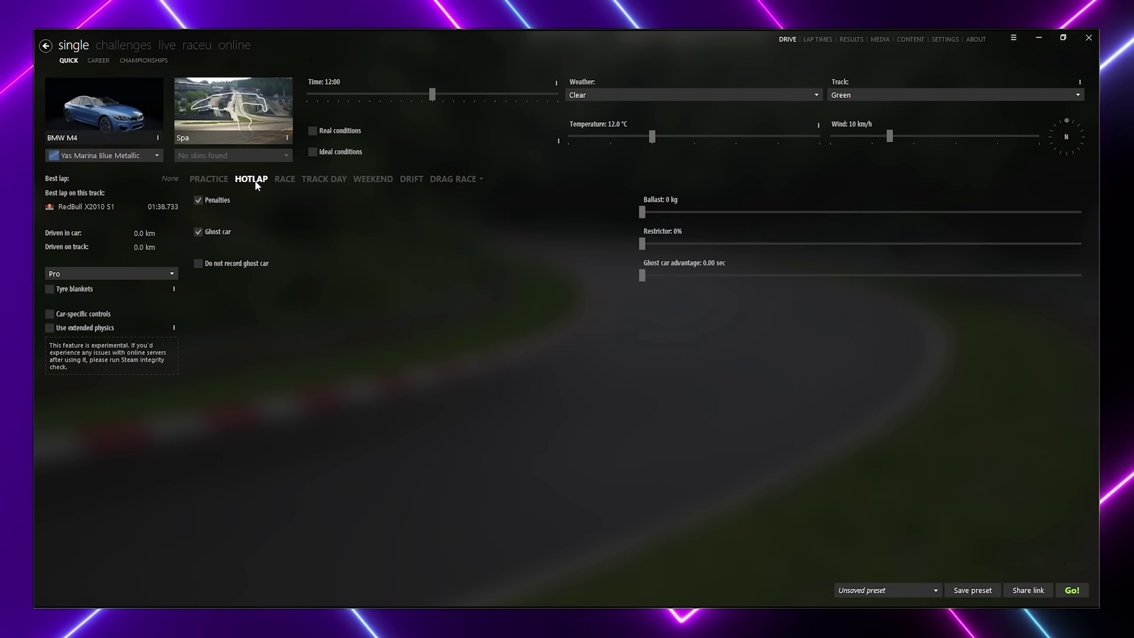
left_click(323, 178)
left_click(359, 180)
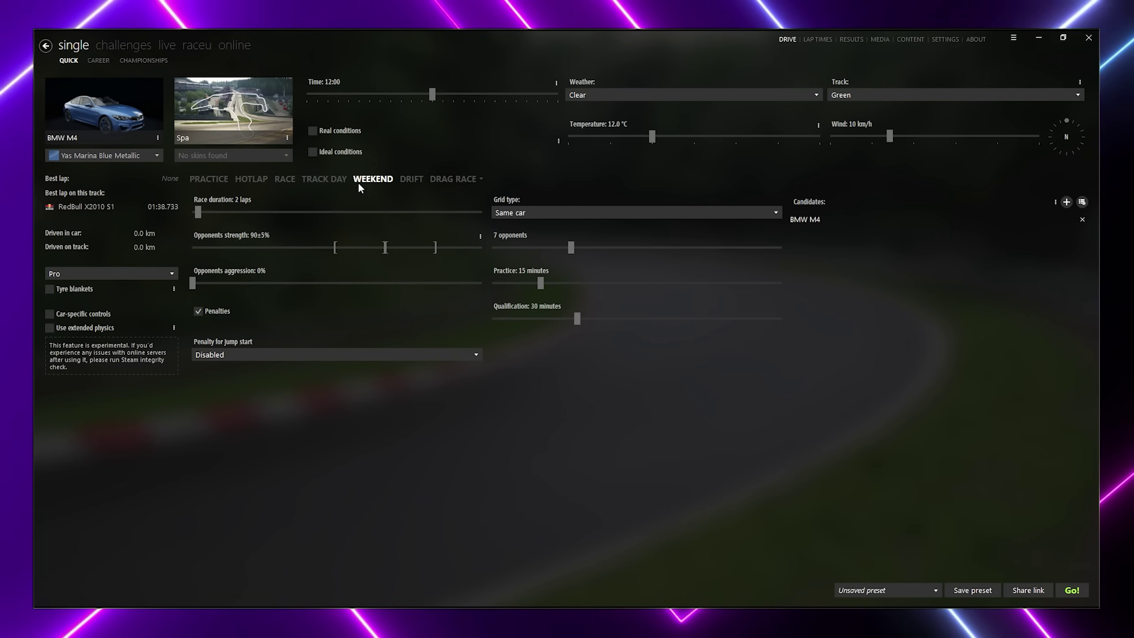
left_click(283, 179)
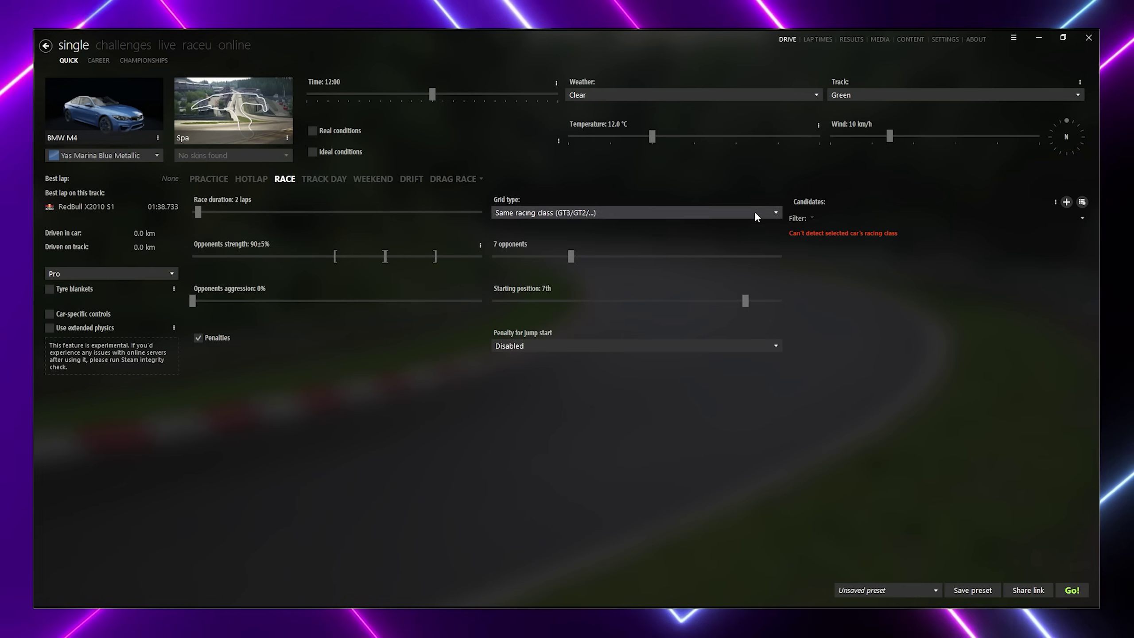
Step: Try the random Same group option as the race's grid type
left_click(740, 213)
mouse_move(767, 238)
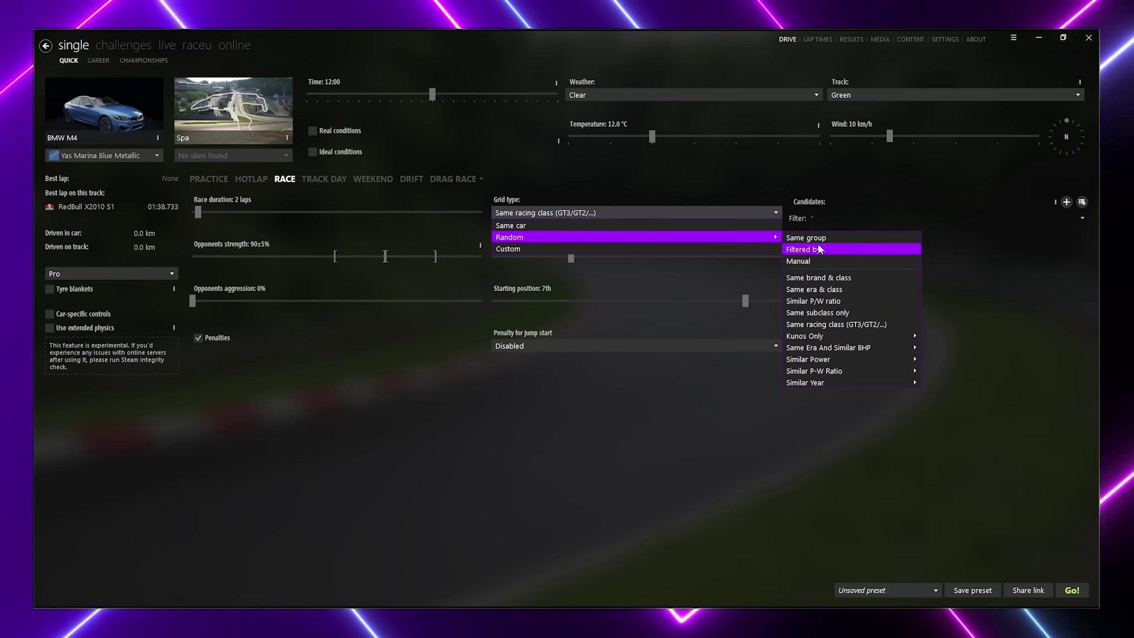
left_click(822, 238)
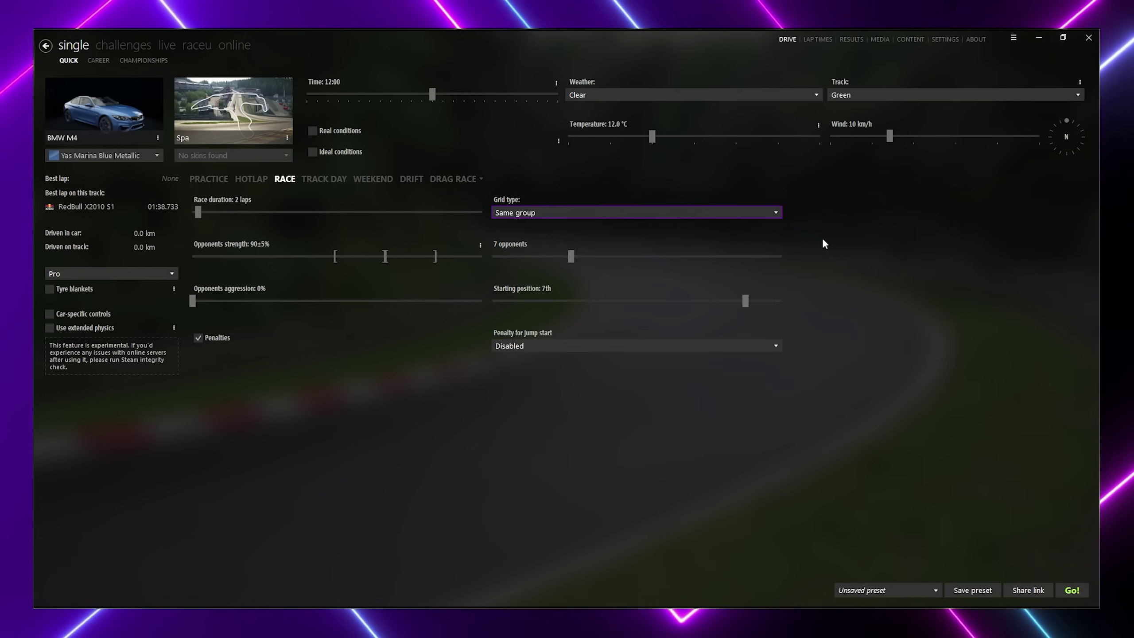
Step: Set the race's grid type to the random option Same subclass only
left_click(767, 213)
mouse_move(763, 237)
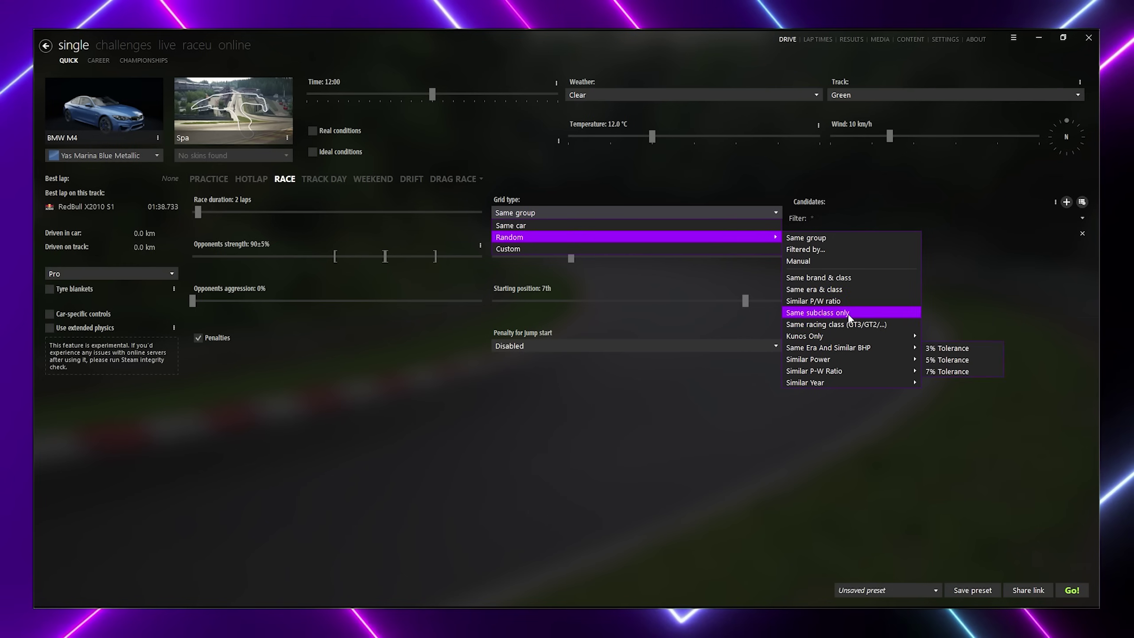
left_click(817, 312)
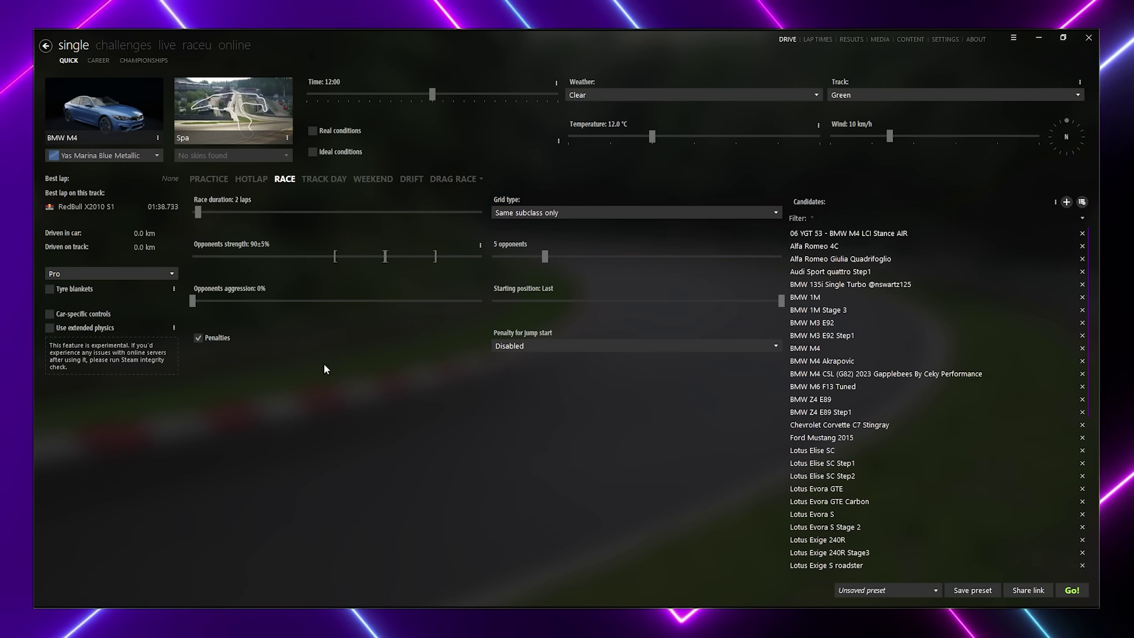
Step: Set the opponents' aggression to 75.8% and start the race
left_click_drag(225, 299, 443, 300)
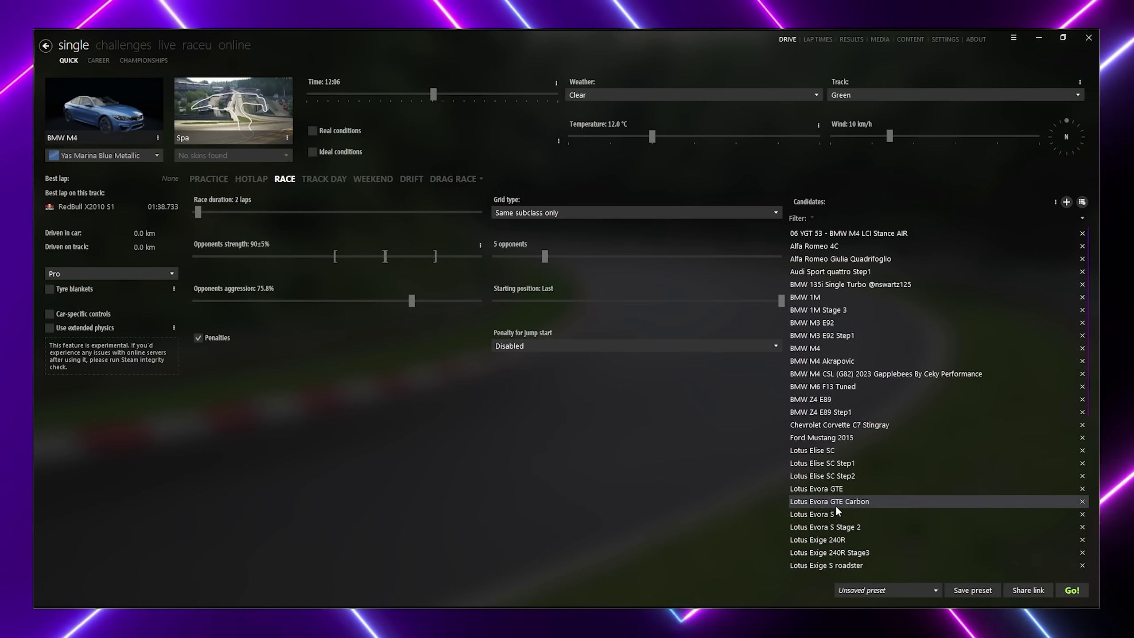
left_click(1071, 590)
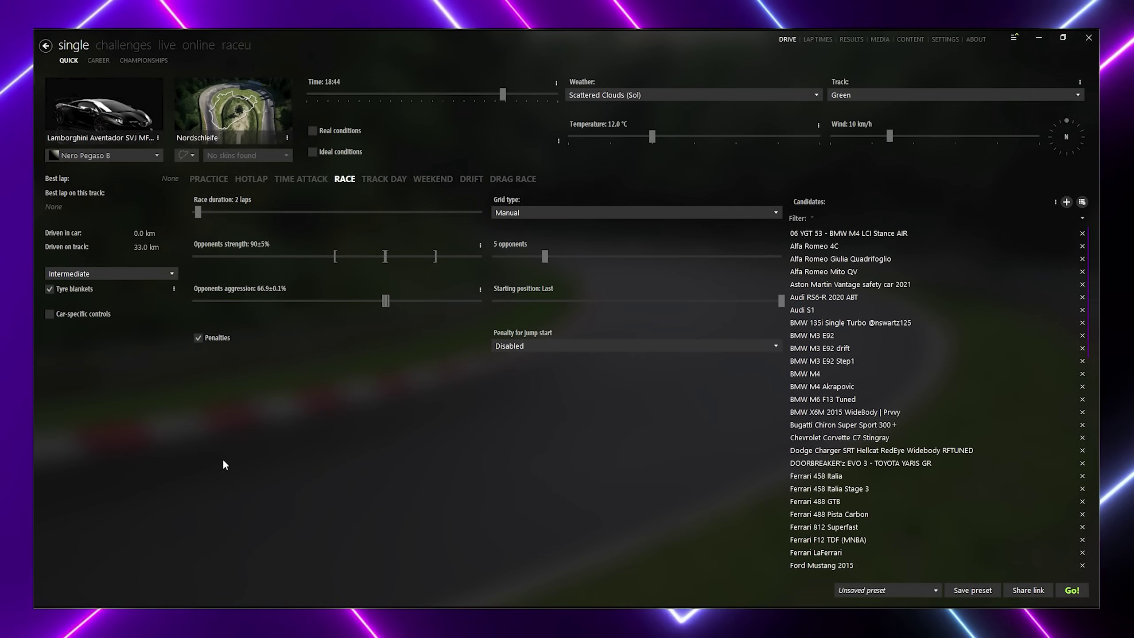
Step: Open the online server list and examine the Gasoline Gamers Mazda MX5, Nordschleife Tourist, Pacific Autobahn VIP and Pacific Drift 2 servers' details
left_click(191, 46)
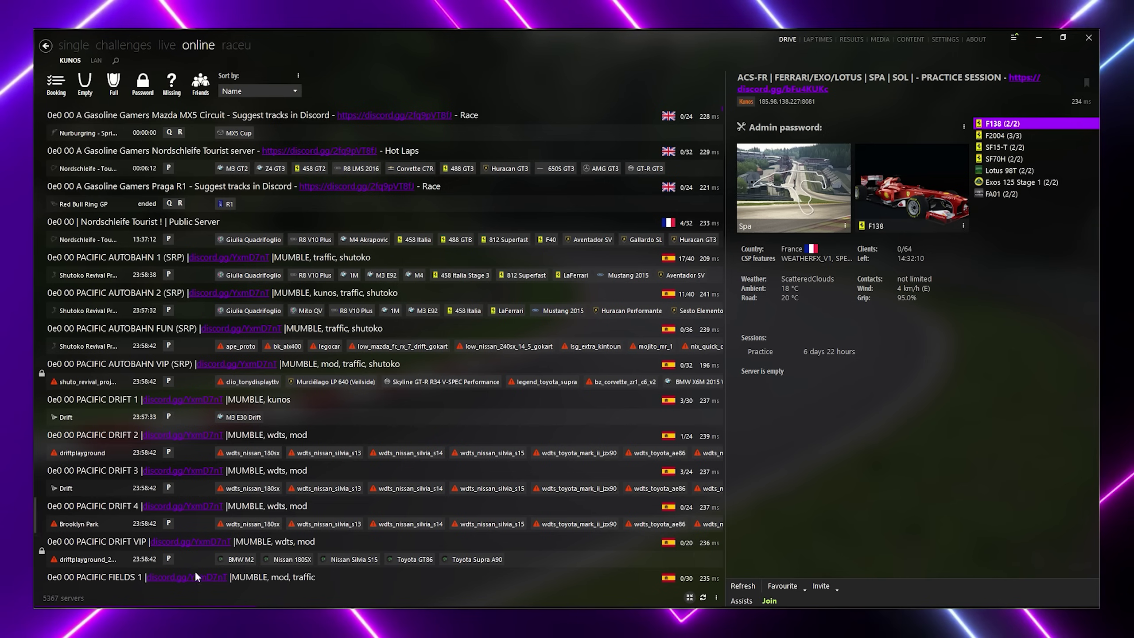
left_click(194, 115)
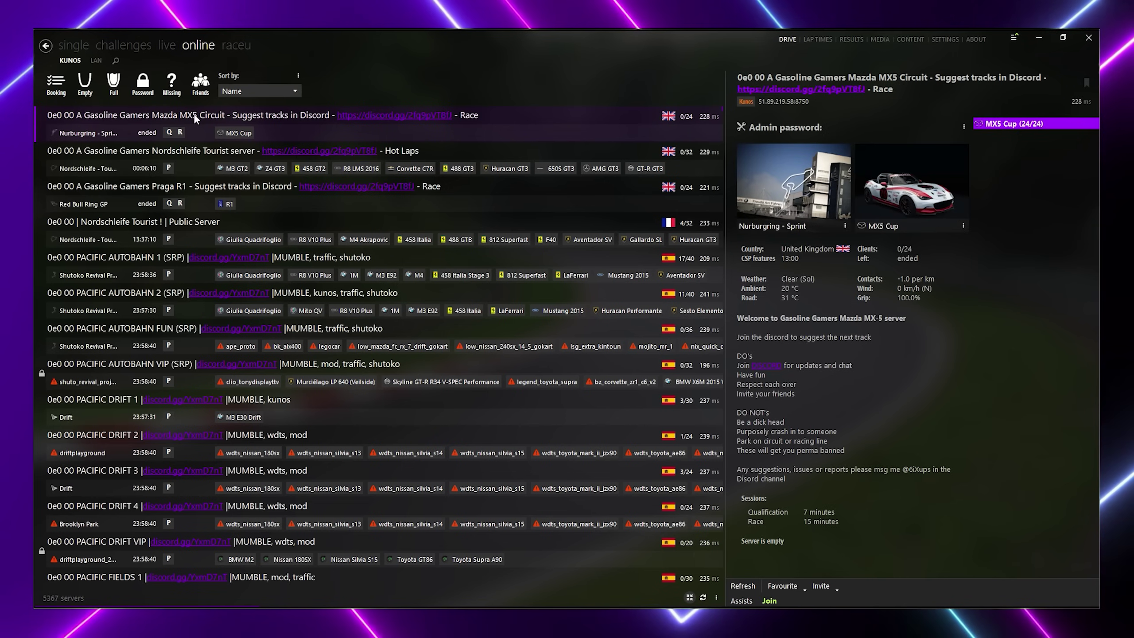
left_click(205, 157)
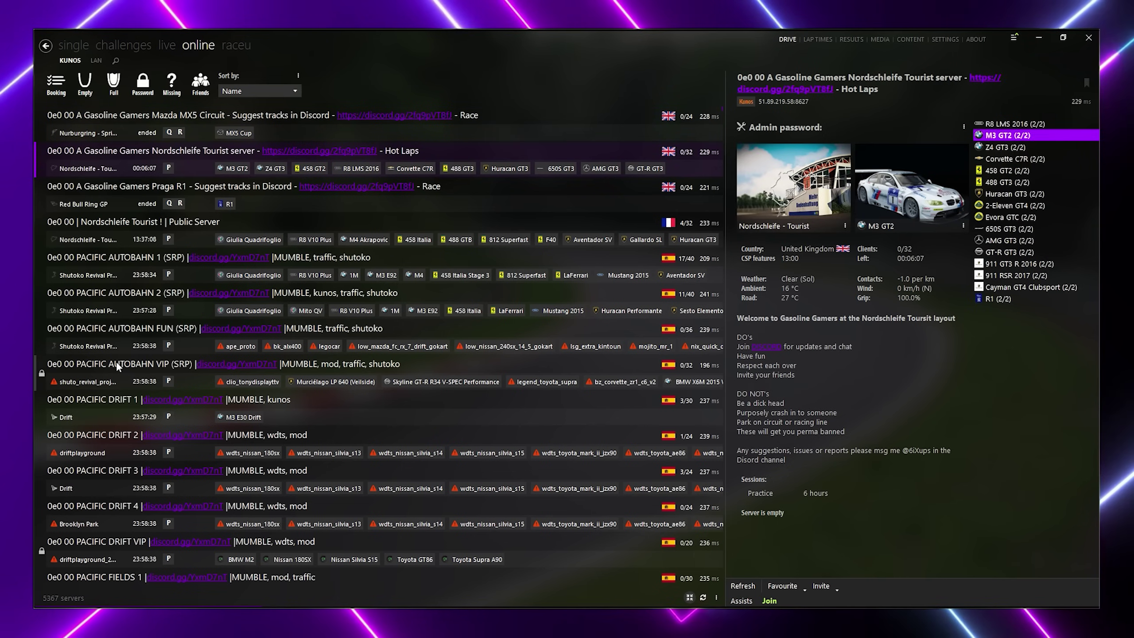
left_click(116, 361)
left_click(111, 435)
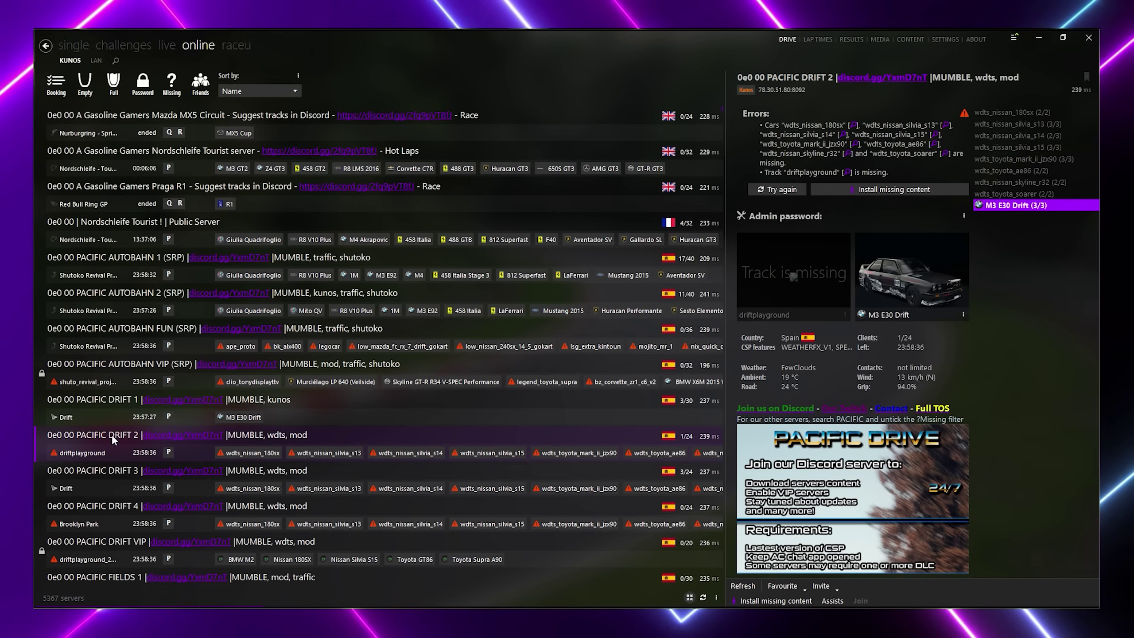